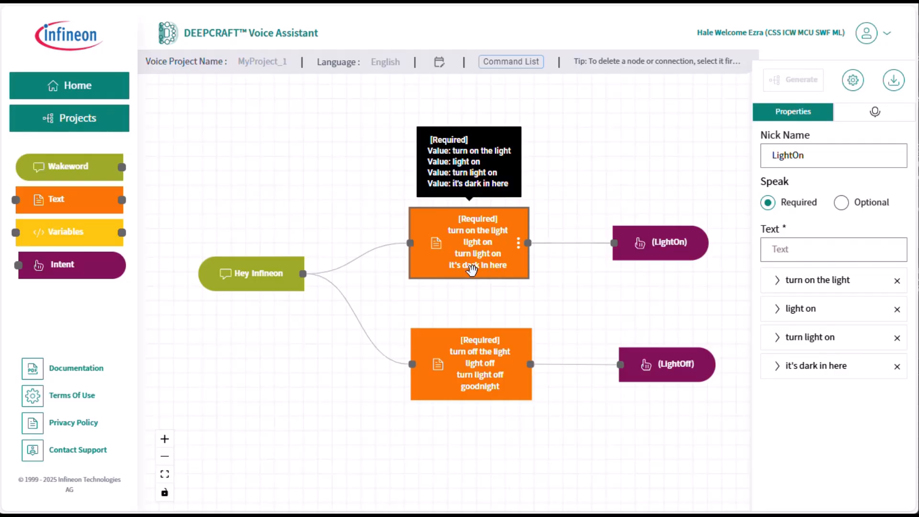
Step: Spread the nodes apart, moving both text nodes closer to the wakeword and both intent nodes farther away
{"action": "mouse_move", "coordinate": [468, 259]}
{"action": "mouse_move", "coordinate": [642, 254]}
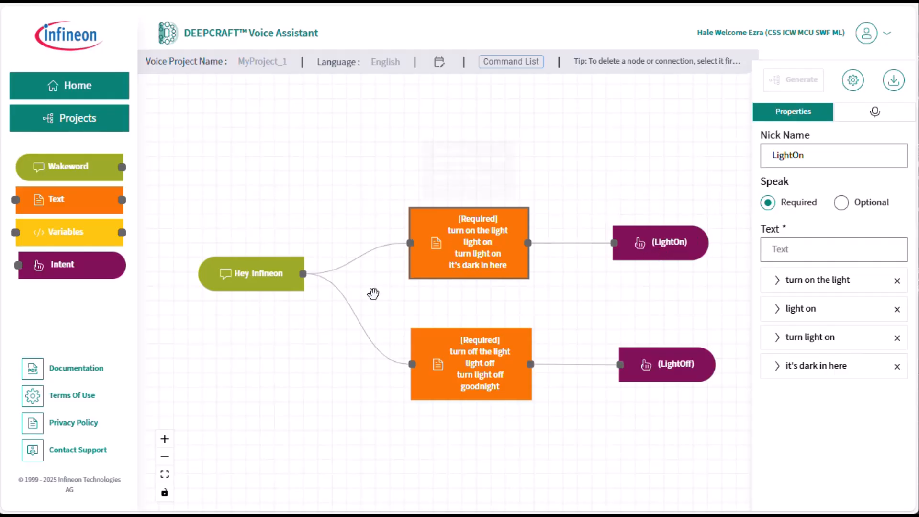
{"action": "mouse_move", "coordinate": [464, 366]}
{"action": "scroll", "coordinate": [286, 318], "scroll_direction": "down", "scroll_amount": 3}
{"action": "left_click_drag", "start_coordinate": [265, 292], "coordinate": [213, 295]}
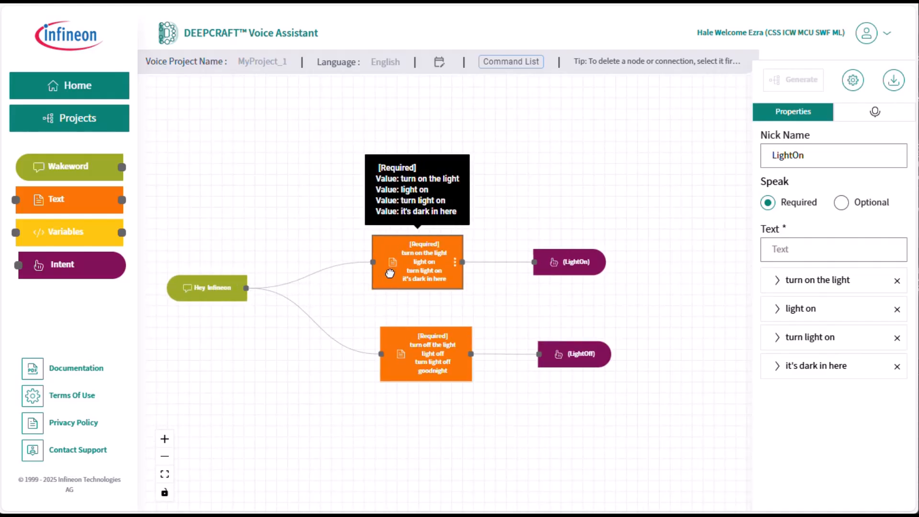
{"action": "left_click_drag", "start_coordinate": [400, 273], "coordinate": [300, 239]}
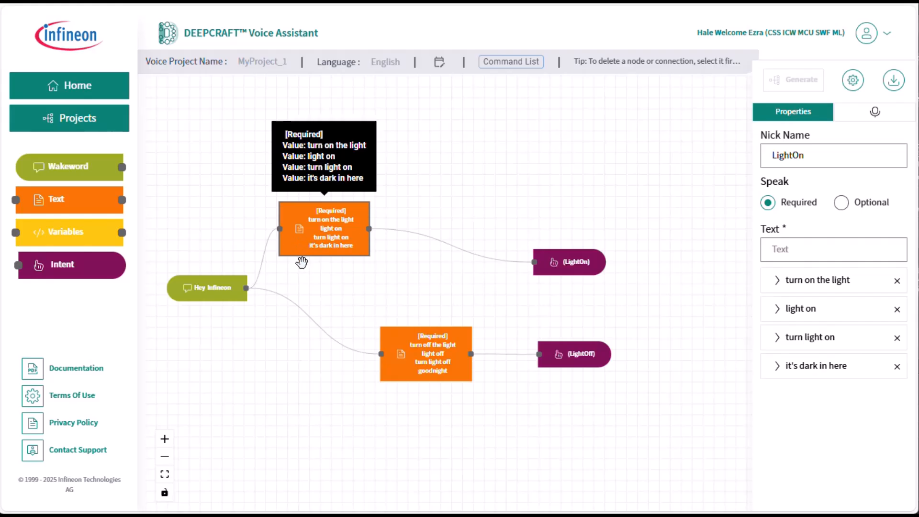
{"action": "left_click_drag", "start_coordinate": [407, 364], "coordinate": [304, 366]}
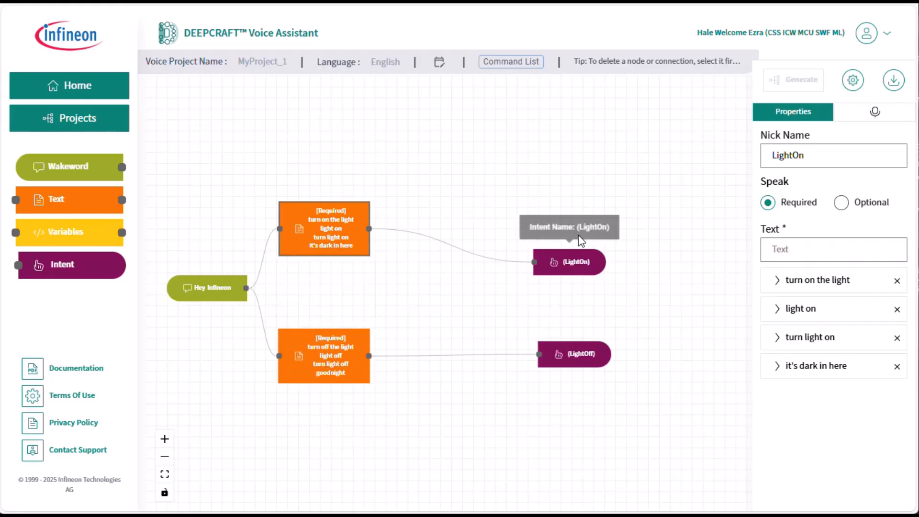
{"action": "left_click_drag", "start_coordinate": [568, 263], "coordinate": [616, 222]}
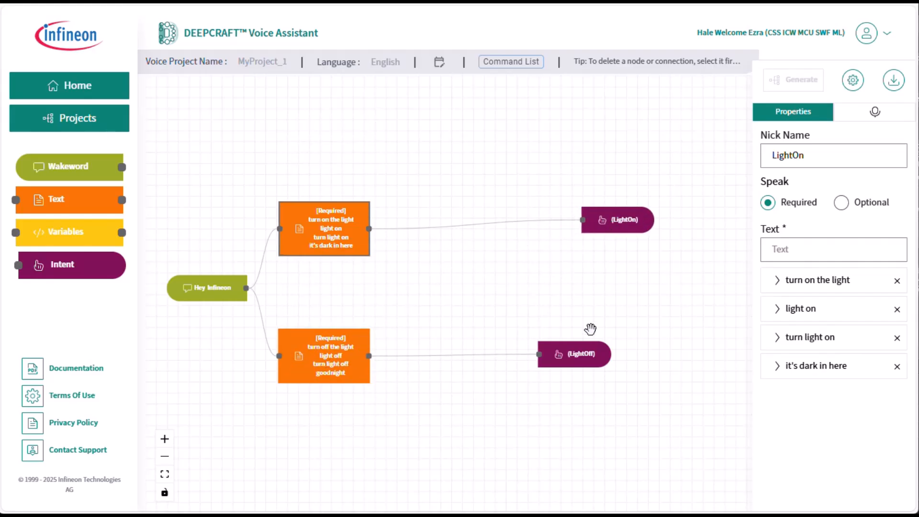
{"action": "left_click_drag", "start_coordinate": [604, 362], "coordinate": [644, 363]}
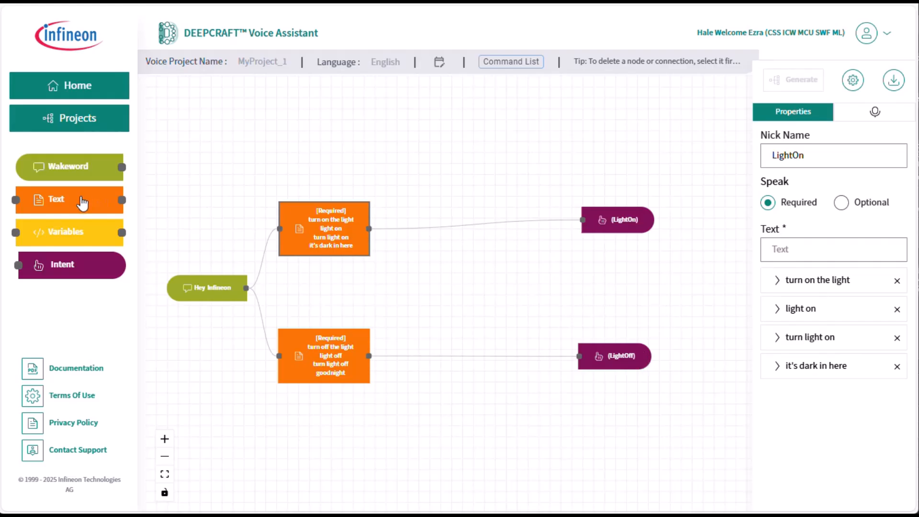
Step: Add a text node to the light-on branch, set it to Optional, and enter "in the" as its text
{"action": "left_click_drag", "start_coordinate": [82, 203], "coordinate": [492, 191]}
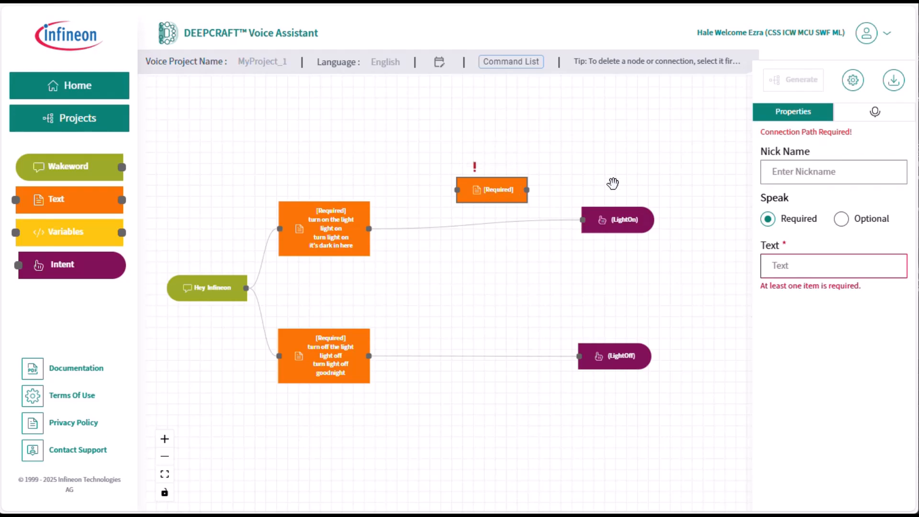
{"action": "left_click", "coordinate": [845, 223]}
{"action": "left_click", "coordinate": [814, 276]}
{"action": "type", "text": "in"}
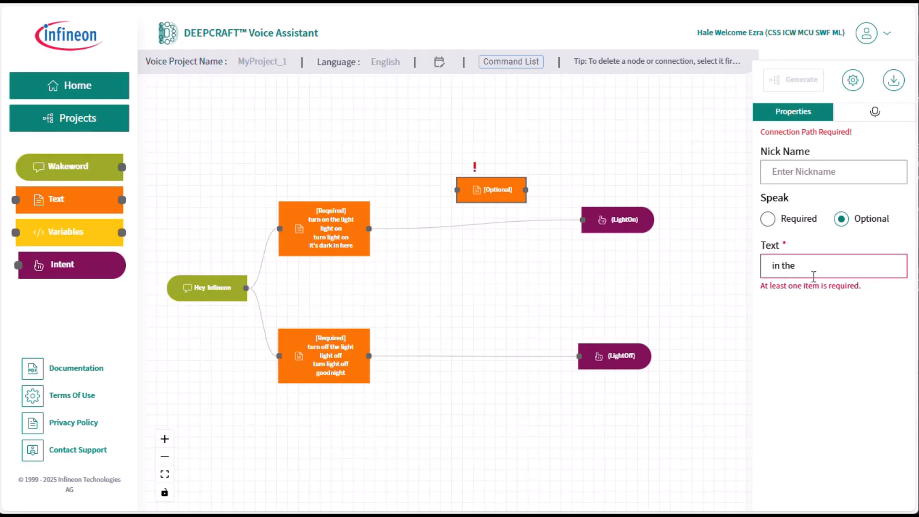
{"action": "type", "text": " the"}
{"action": "key", "text": "Return"}
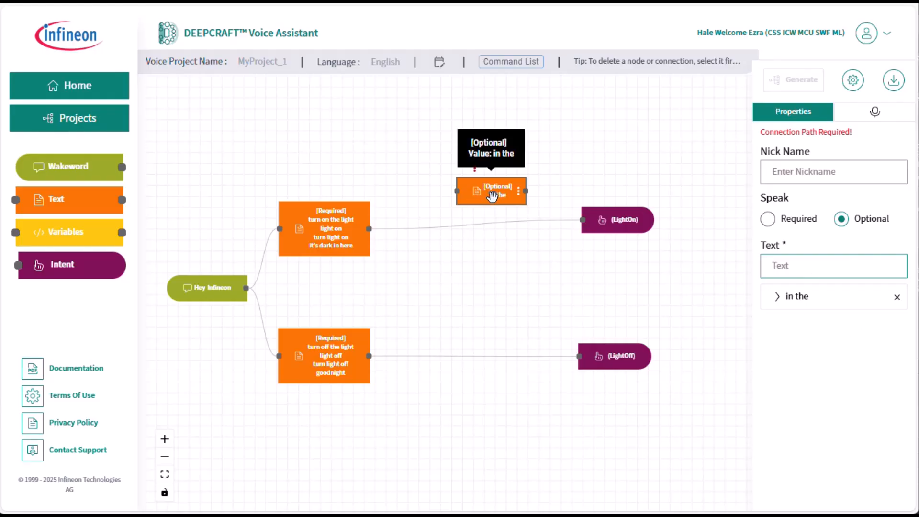
Step: Reroute the turn-on text node's connection from the LightOn intent to the "in the" node and space the nodes out in line
{"action": "left_click_drag", "start_coordinate": [493, 196], "coordinate": [449, 203]}
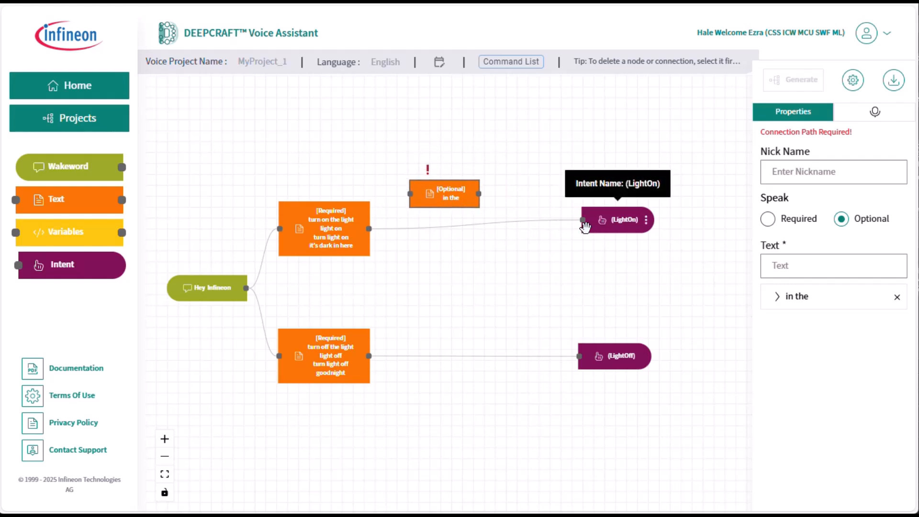
{"action": "left_click_drag", "start_coordinate": [579, 220], "coordinate": [395, 195]}
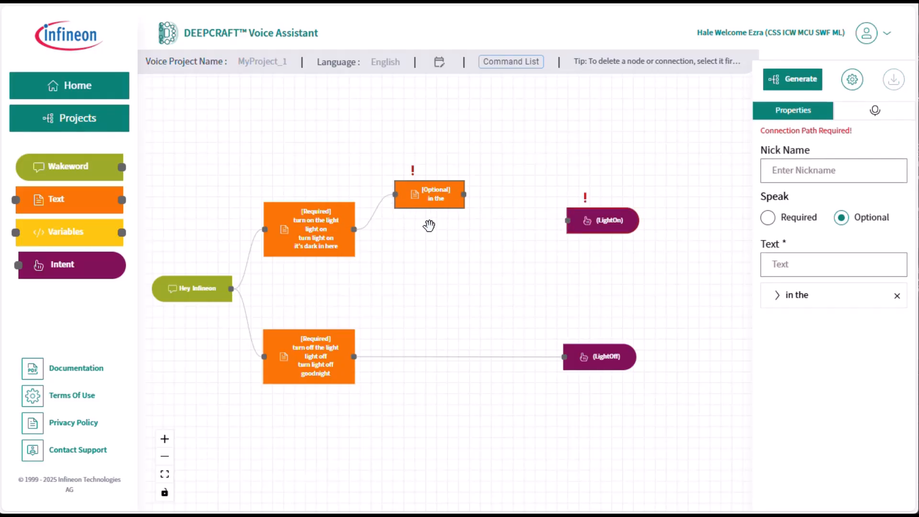
{"action": "left_click_drag", "start_coordinate": [424, 201], "coordinate": [410, 236]}
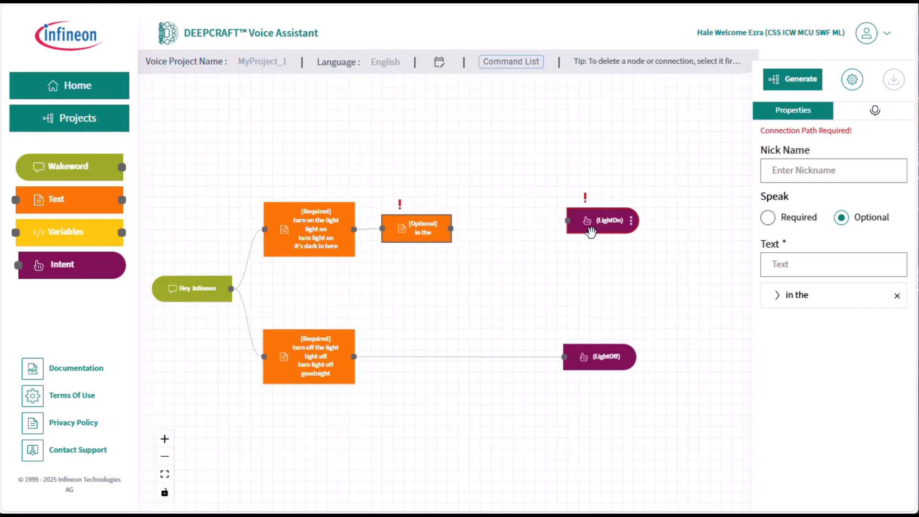
{"action": "left_click_drag", "start_coordinate": [587, 225], "coordinate": [623, 231]}
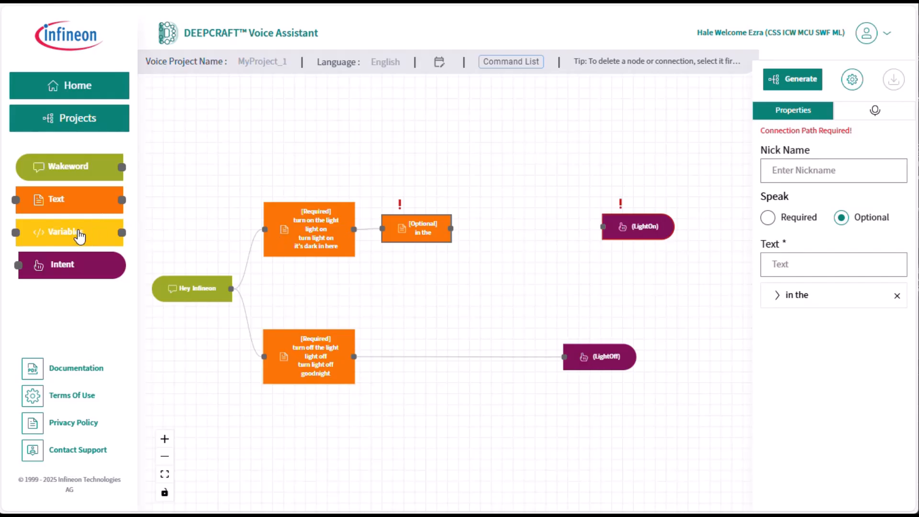
Step: Add a Variables node between the "in the" node and the LightOn intent, with "bedroom" as a list item
{"action": "left_click_drag", "start_coordinate": [79, 236], "coordinate": [517, 227]}
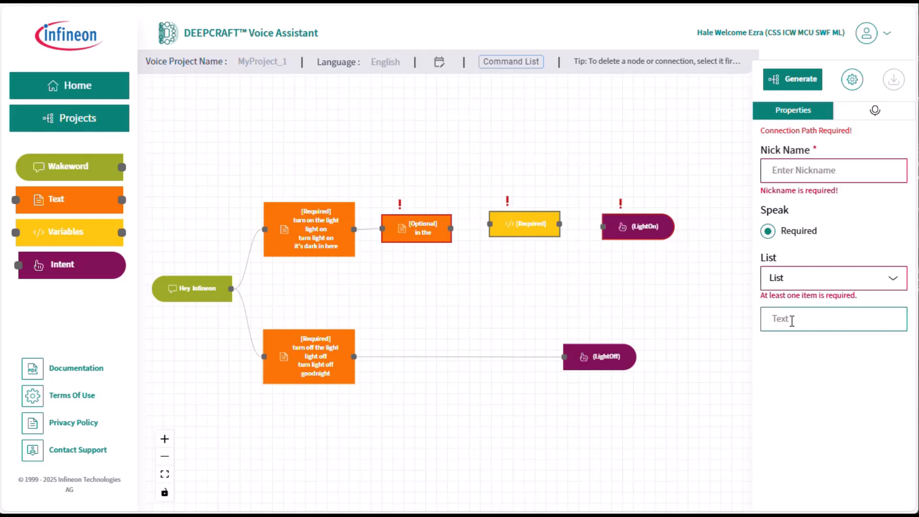
{"action": "type", "text": "bed roomroom"}
{"action": "key", "text": "Return"}
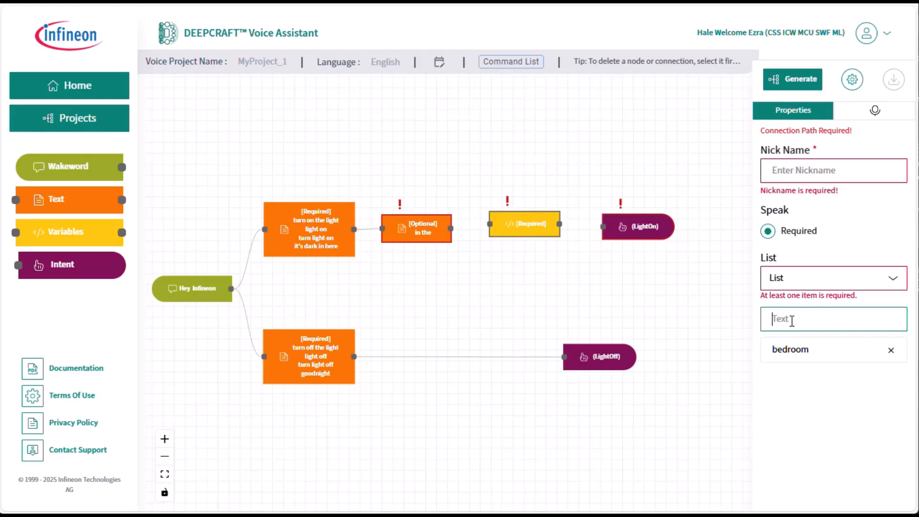
Step: Add "kitchen", "living room" and "bathroom" to the variable node's list
{"action": "type", "text": "kitc"}
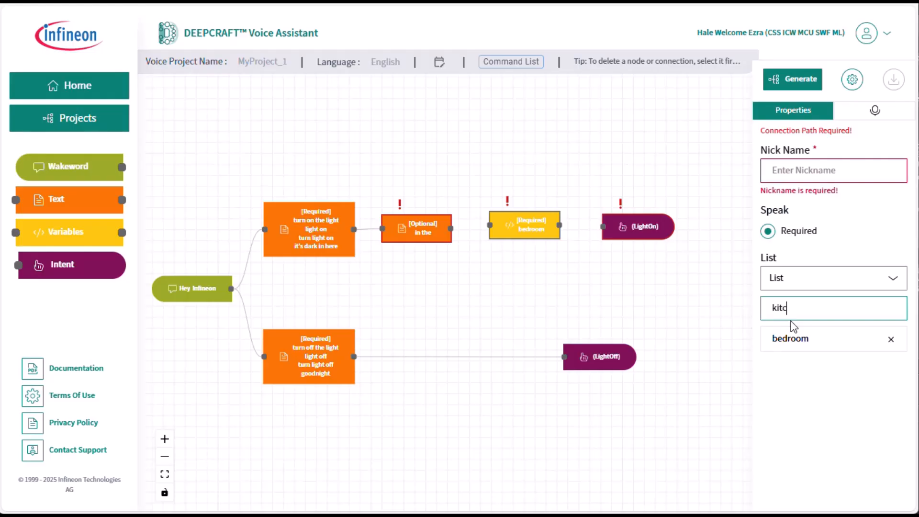
{"action": "type", "text": "hen"}
{"action": "key", "text": "Return"}
{"action": "type", "text": "living r"}
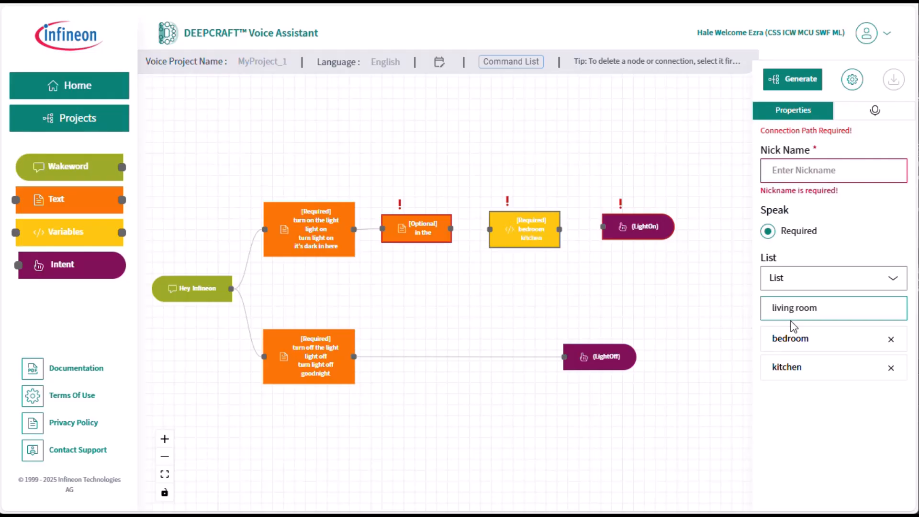
{"action": "type", "text": "oom"}
{"action": "key", "text": "Return"}
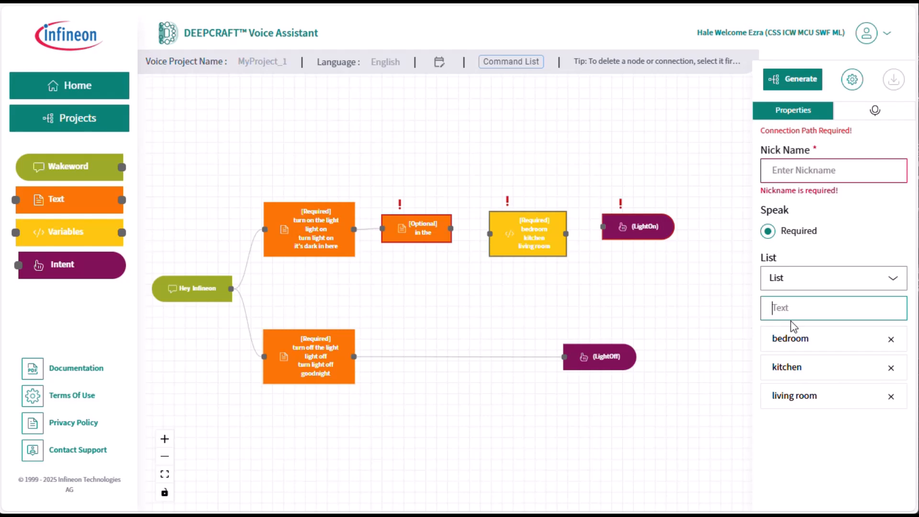
{"action": "type", "text": "bathroom"}
{"action": "key", "text": "Return"}
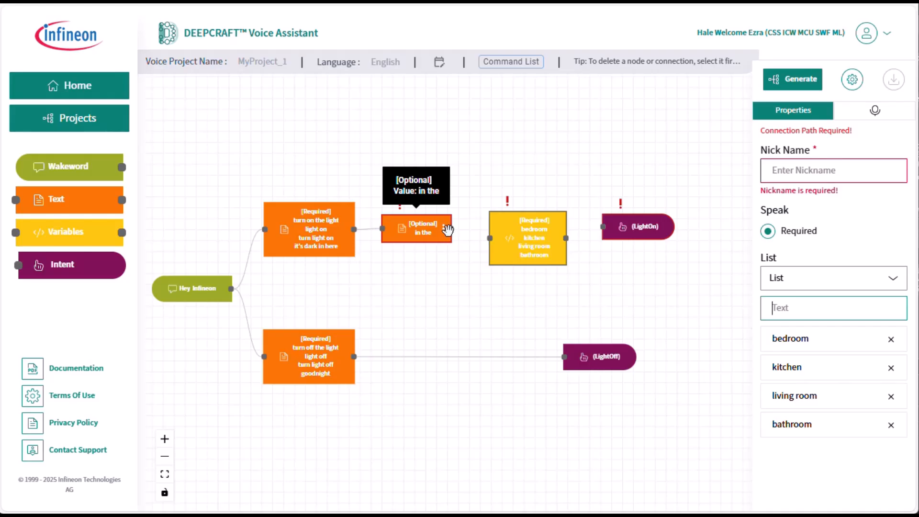
Step: Connect the "in the" node through the variable node to the LightOn intent, and nickname the variable "location"
{"action": "left_click_drag", "start_coordinate": [449, 229], "coordinate": [483, 245]}
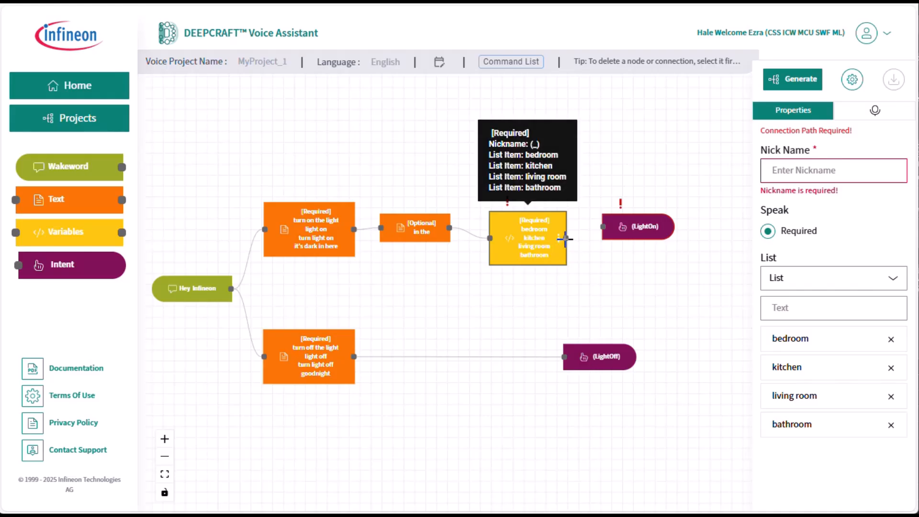
{"action": "left_click_drag", "start_coordinate": [566, 238], "coordinate": [603, 228]}
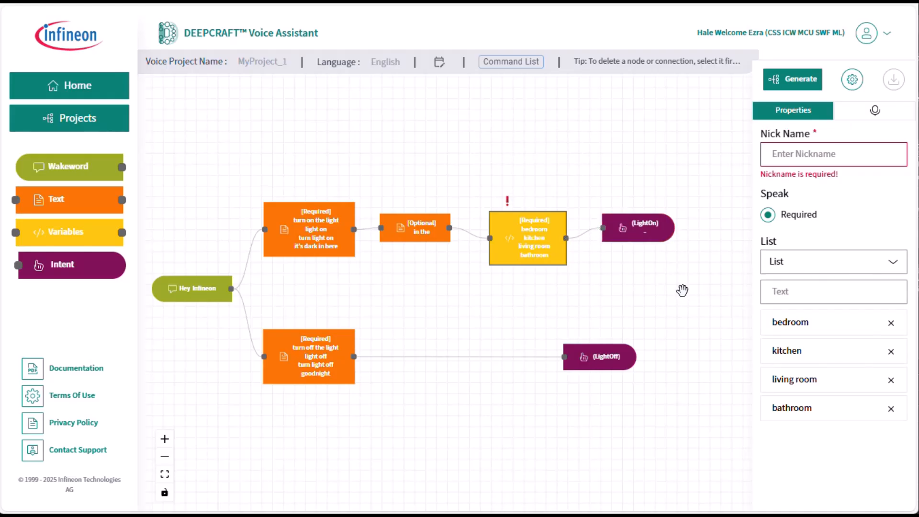
{"action": "mouse_move", "coordinate": [660, 231]}
{"action": "left_click", "coordinate": [786, 157]}
{"action": "type", "text": "location"}
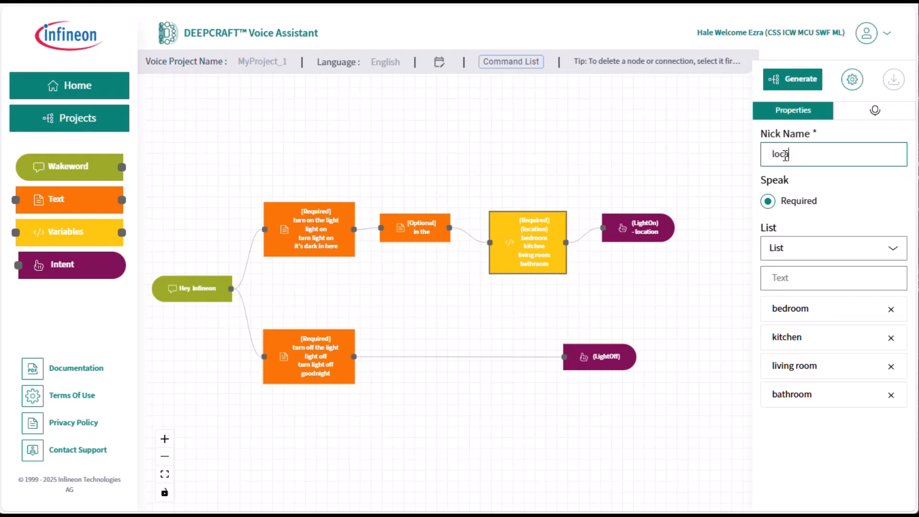
Step: Try "on-location" as the variable node's nickname and change it back to "location"
{"action": "key", "text": "BackSpace"}
{"action": "type", "text": "on-"}
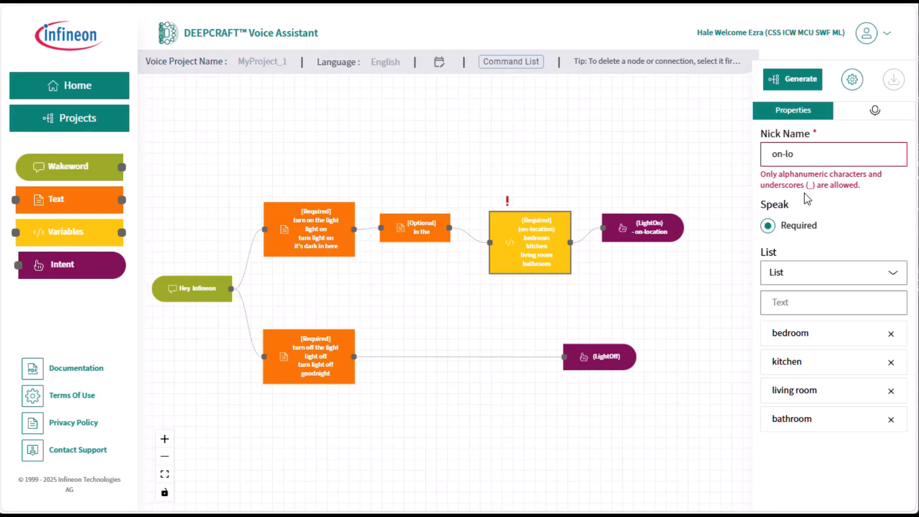
{"action": "key", "text": "BackSpace"}
{"action": "key", "text": "BackSpace"}
{"action": "key", "text": "BackSpace"}
{"action": "type", "text": "location"}
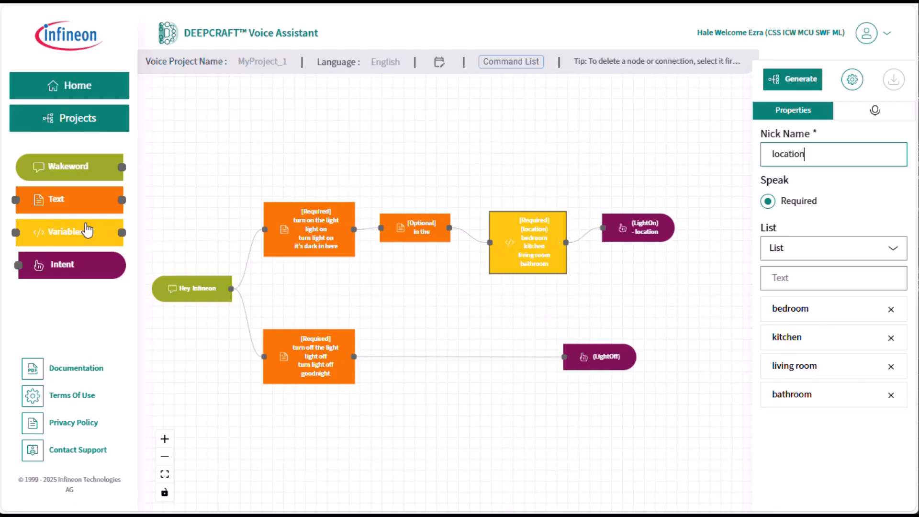
Step: Move the light-on branch higher on the canvas and spread the turn-off text node and LightOff intent farther apart
{"action": "mouse_move", "coordinate": [78, 234]}
{"action": "left_mouse_down"}
{"action": "mouse_move", "coordinate": [83, 226]}
{"action": "mouse_move", "coordinate": [78, 235]}
{"action": "left_mouse_up"}
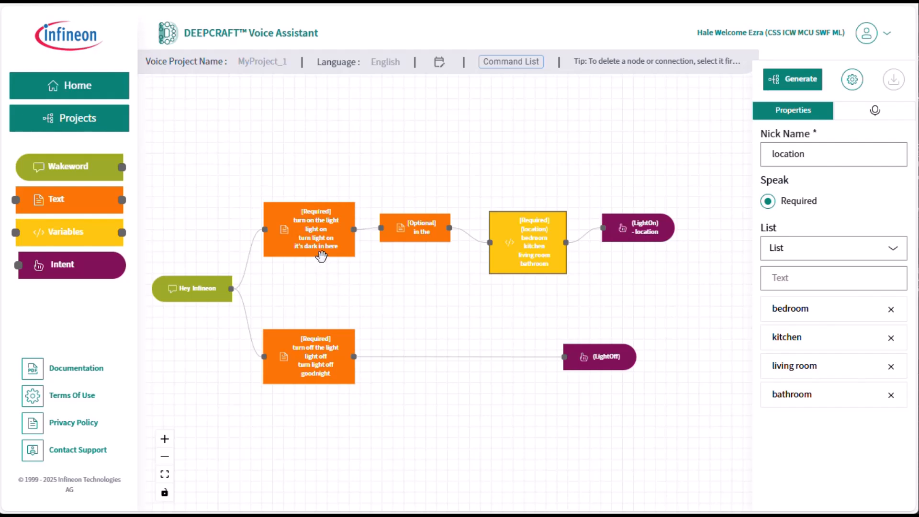
{"action": "left_click_drag", "start_coordinate": [318, 232], "coordinate": [319, 171]}
{"action": "left_click_drag", "start_coordinate": [415, 223], "coordinate": [417, 170]}
{"action": "left_click_drag", "start_coordinate": [521, 214], "coordinate": [520, 183]}
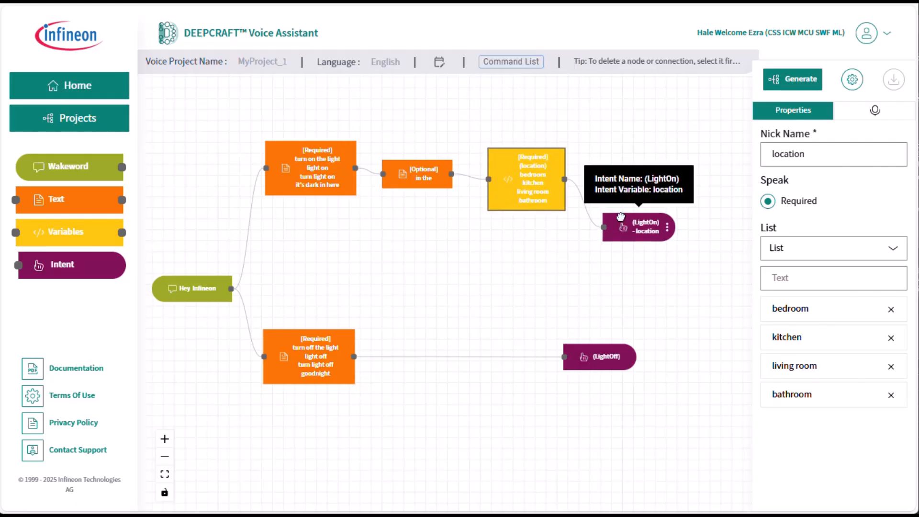
{"action": "left_click_drag", "start_coordinate": [620, 226], "coordinate": [622, 176]}
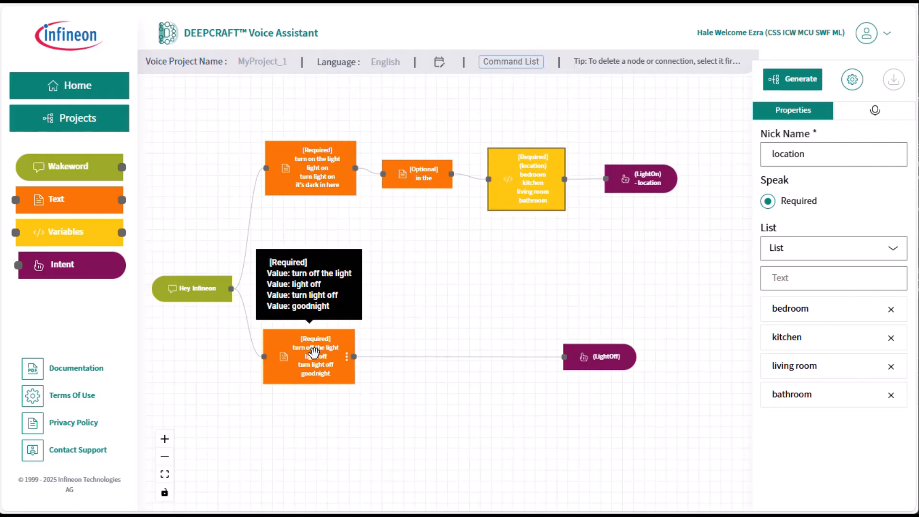
{"action": "left_click_drag", "start_coordinate": [343, 348], "coordinate": [337, 362]}
{"action": "left_click_drag", "start_coordinate": [601, 358], "coordinate": [647, 368]}
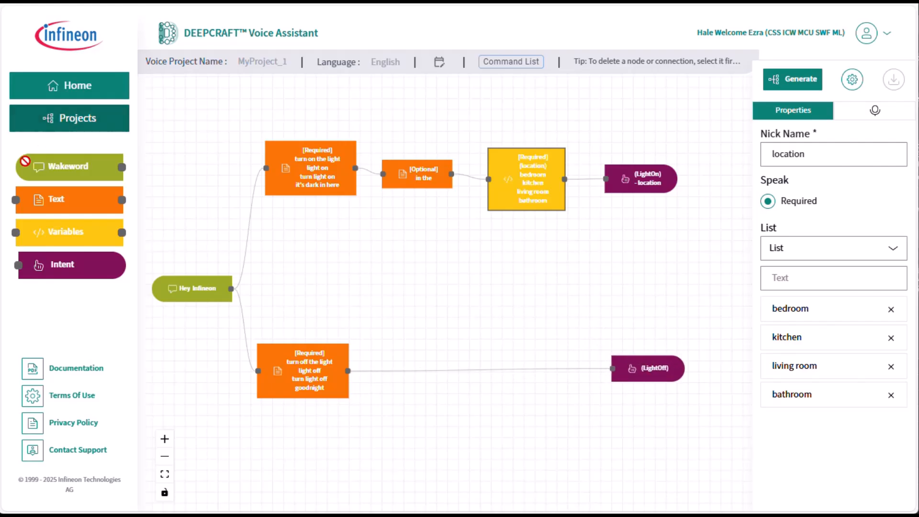
Step: Add an optional text node reading "in the" to the light-off branch and reroute the turn-off text node's connection to it
{"action": "left_click_drag", "start_coordinate": [76, 199], "coordinate": [431, 324]}
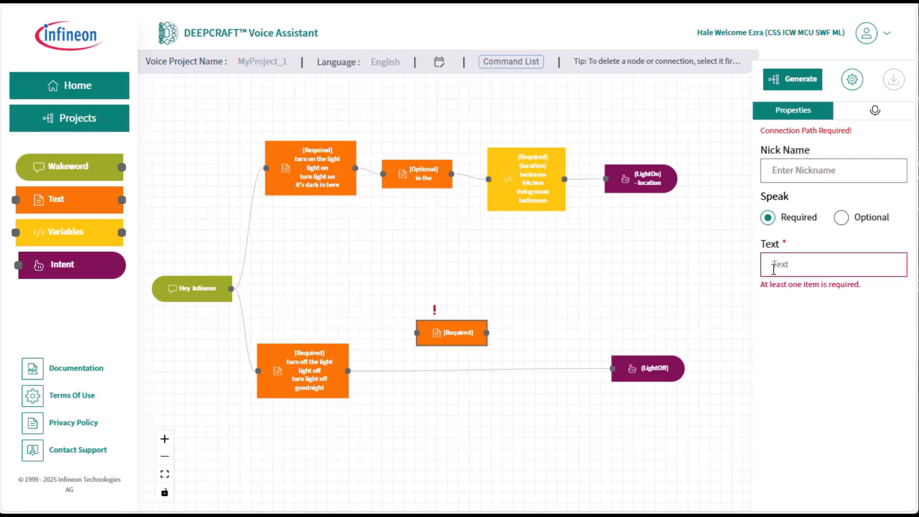
{"action": "key", "text": "Return"}
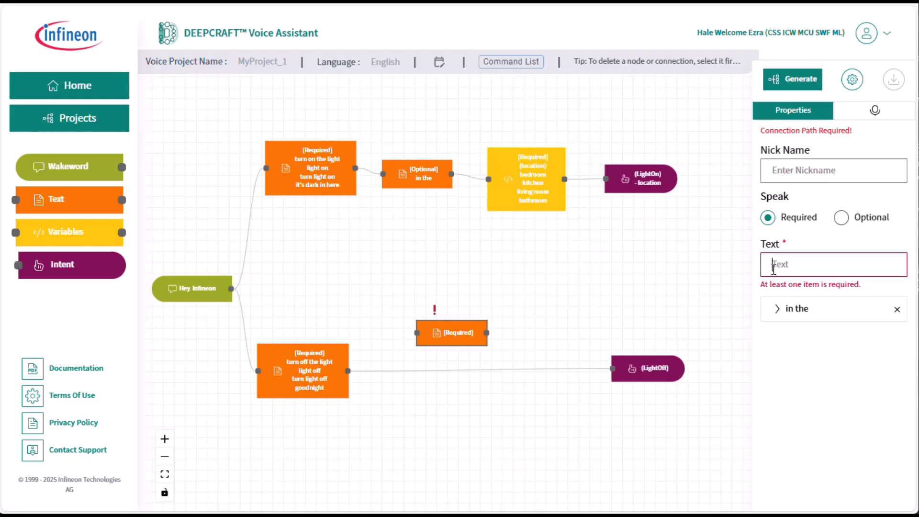
{"action": "left_click", "coordinate": [842, 217]}
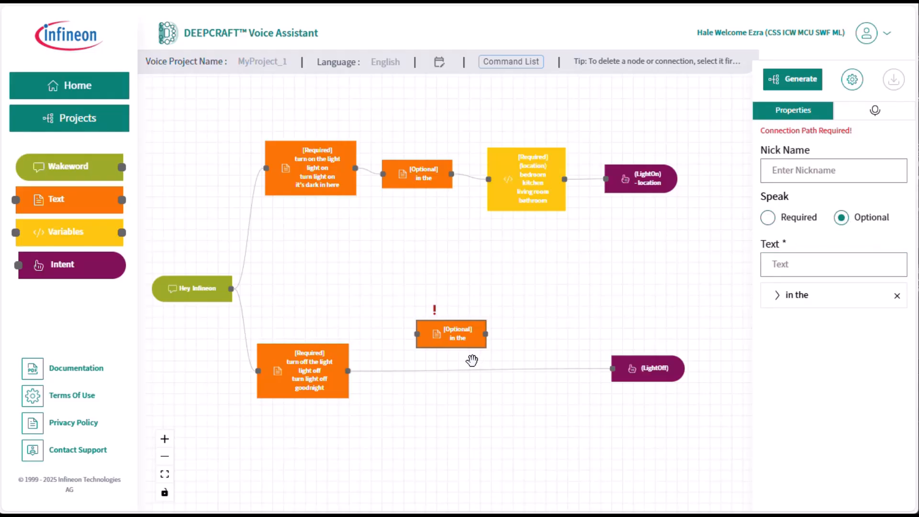
{"action": "left_click_drag", "start_coordinate": [449, 336], "coordinate": [425, 336]}
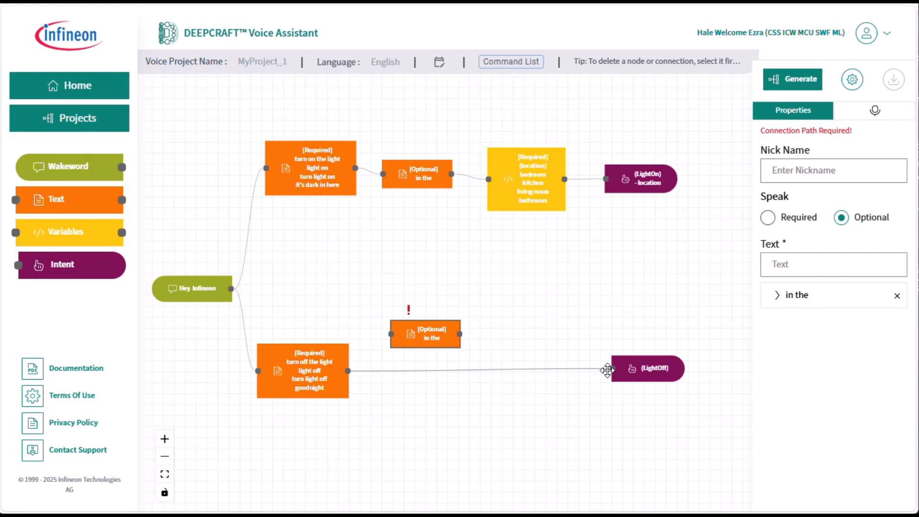
{"action": "left_click_drag", "start_coordinate": [608, 369], "coordinate": [425, 365]}
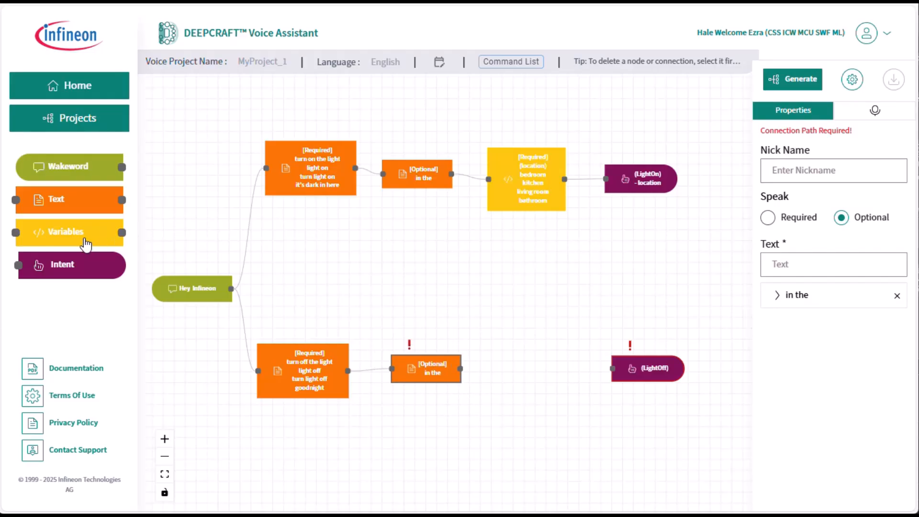
Step: Add a variable node between the "in the" node and the LightOff intent, and nickname it "OffLocation"
{"action": "left_click_drag", "start_coordinate": [85, 238], "coordinate": [527, 370]}
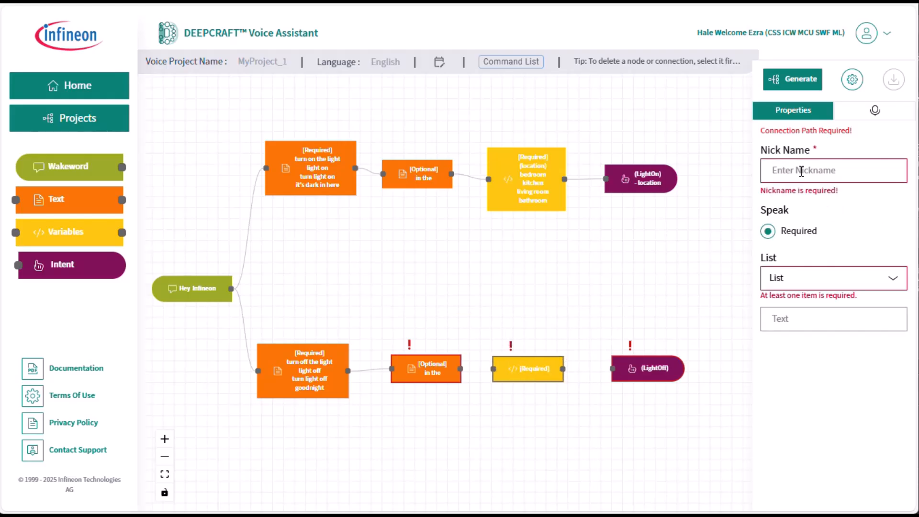
{"action": "type", "text": "lo"}
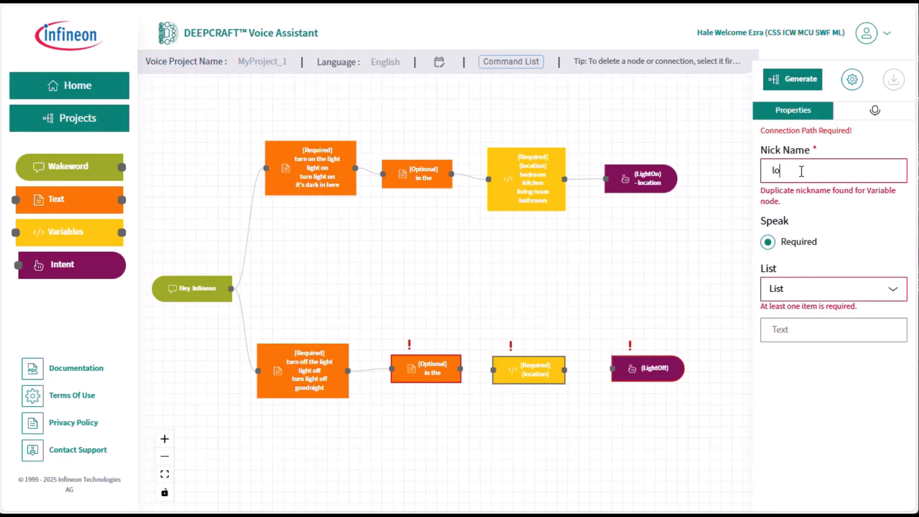
{"action": "key", "text": "BackSpace"}
{"action": "key", "text": "BackSpace"}
{"action": "type", "text": "ocation"}
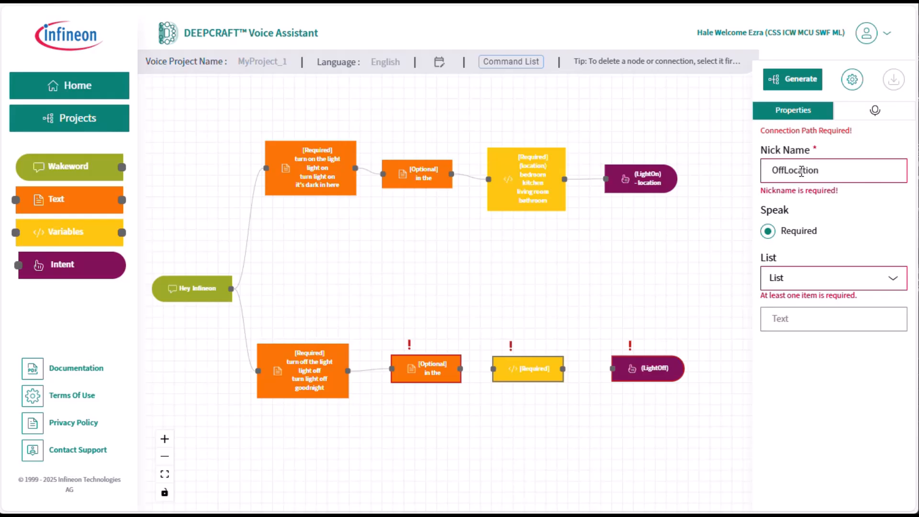
Step: Add bedroom, kitchen, living room and bathroom as list items of the OffLocation variable node
{"action": "left_click", "coordinate": [815, 305]}
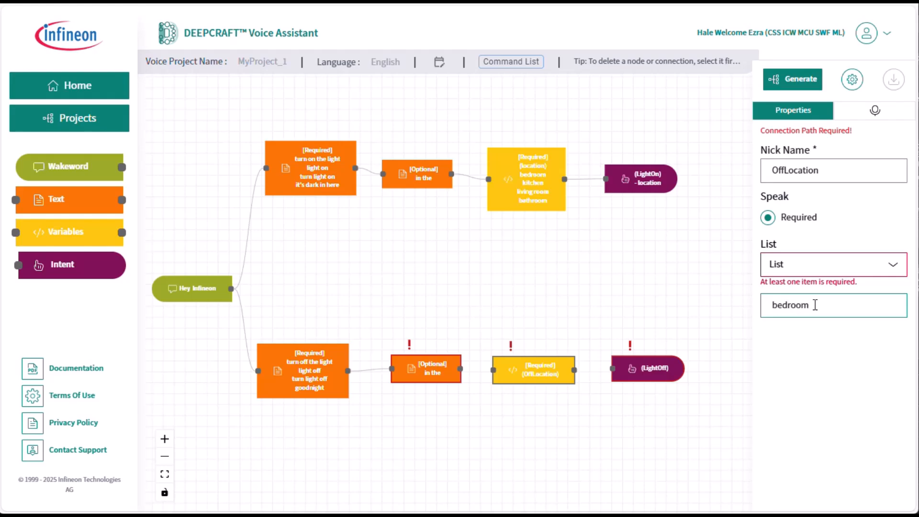
{"action": "type", "text": "bedroom"}
{"action": "key", "text": "Return"}
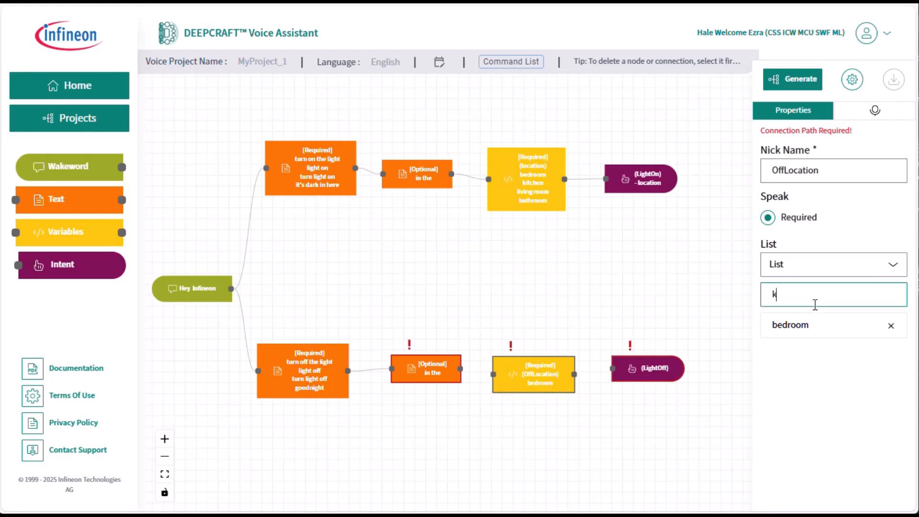
{"action": "key", "text": "Return"}
{"action": "type", "text": "l"}
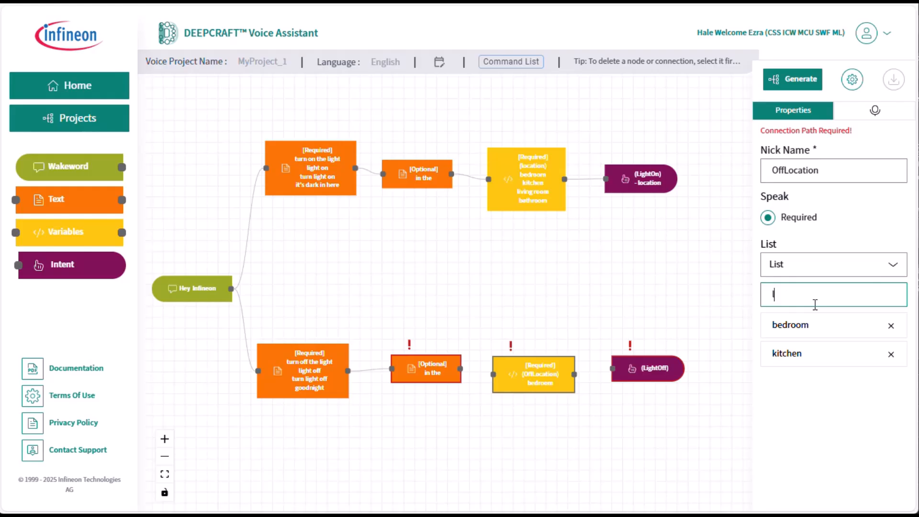
{"action": "type", "text": "iving room"}
{"action": "key", "text": "Return"}
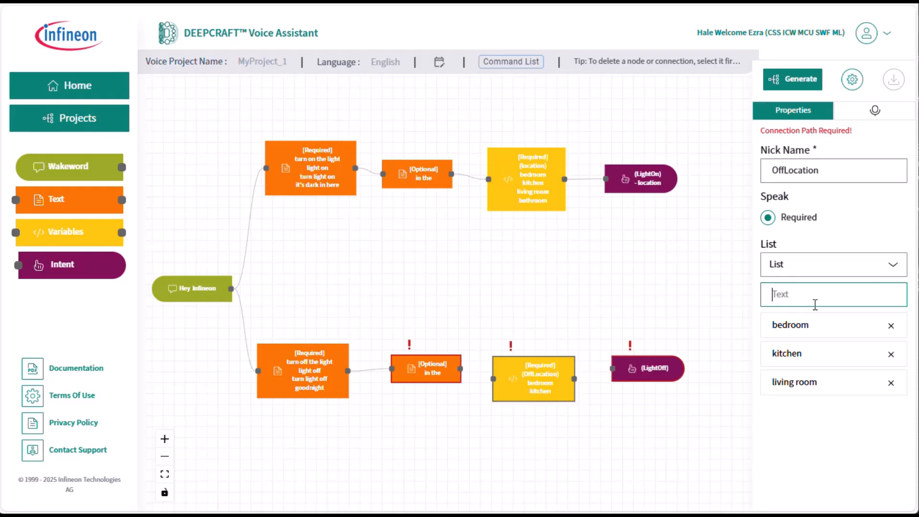
{"action": "type", "text": "bathroom"}
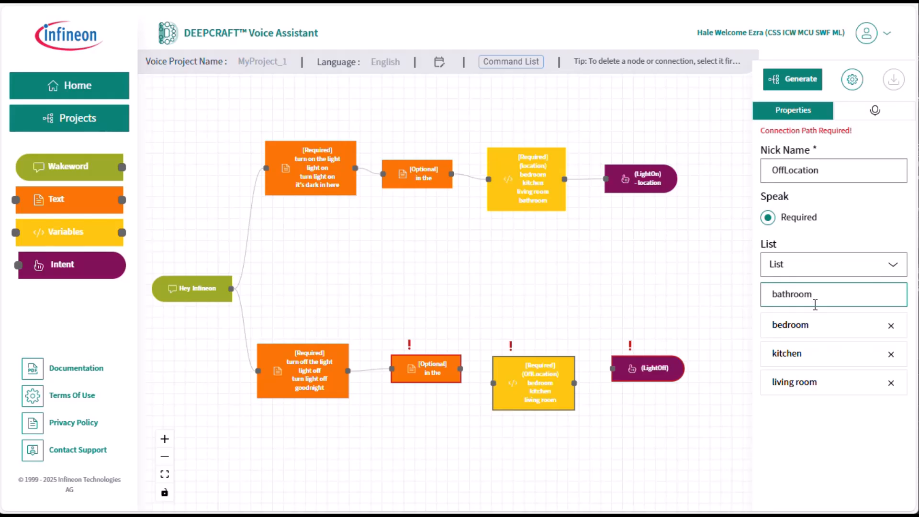
{"action": "key", "text": "Return"}
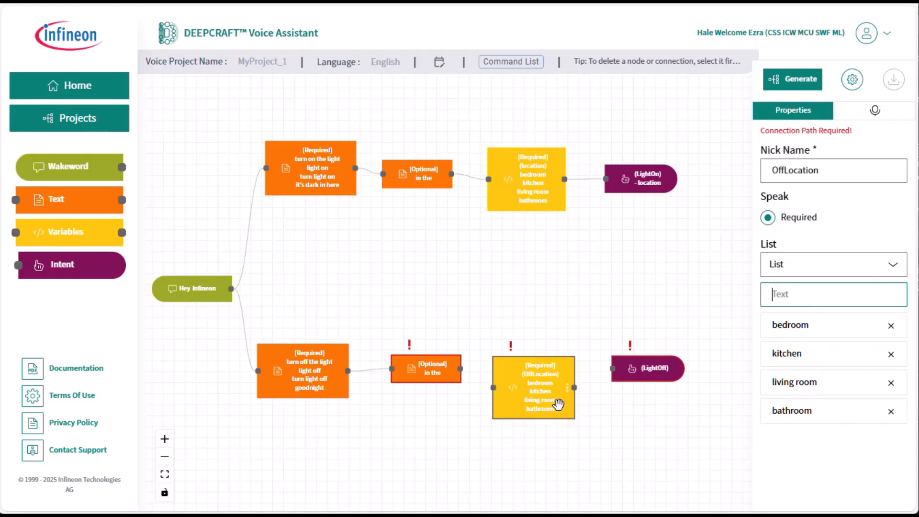
Step: Change the nickname of the light-on branch's variable node to "OnLocation"
{"action": "mouse_move", "coordinate": [529, 398]}
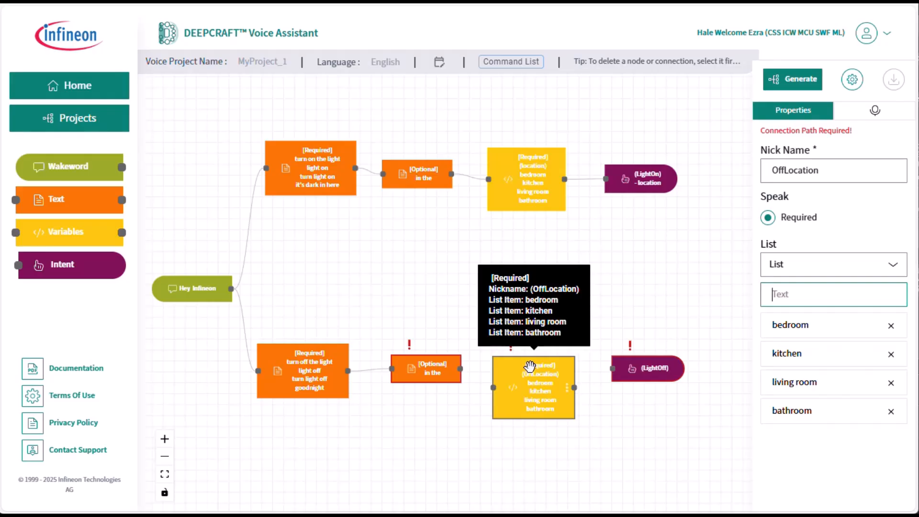
{"action": "left_click", "coordinate": [536, 181]}
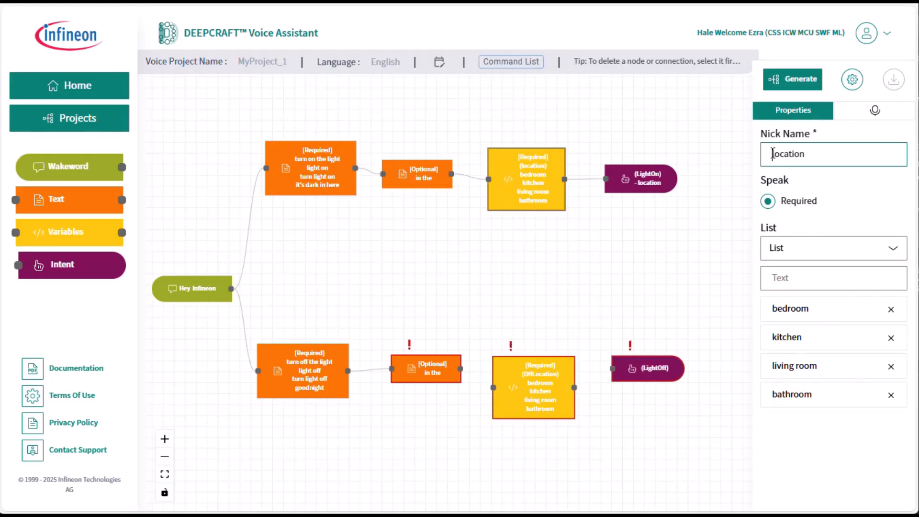
{"action": "type", "text": "OnL"}
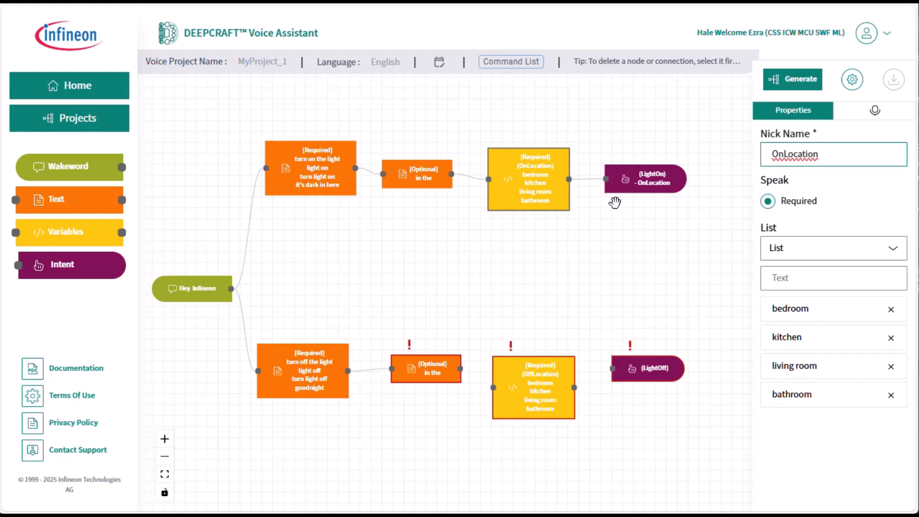
{"action": "mouse_move", "coordinate": [627, 179]}
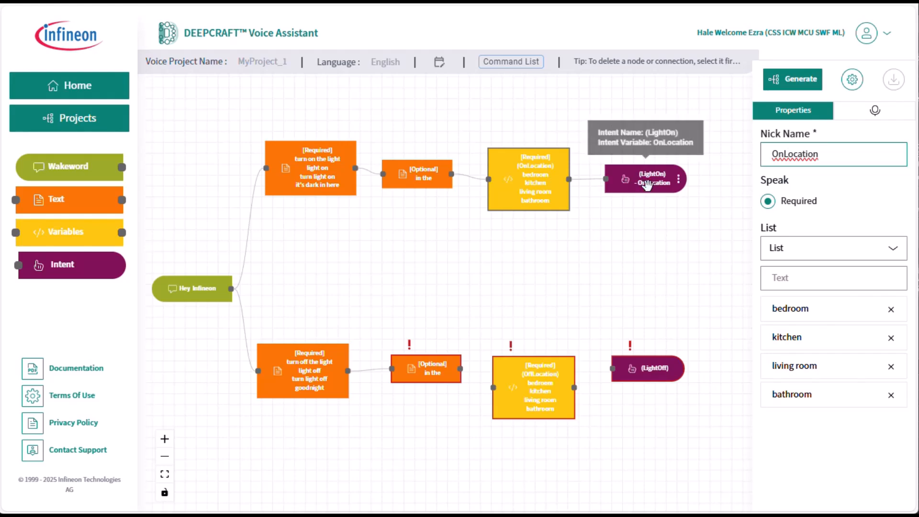
Step: Align the OffLocation node with its branch and connect the "in the" node through it to the LightOff intent
{"action": "mouse_move", "coordinate": [539, 385]}
{"action": "mouse_move", "coordinate": [638, 374]}
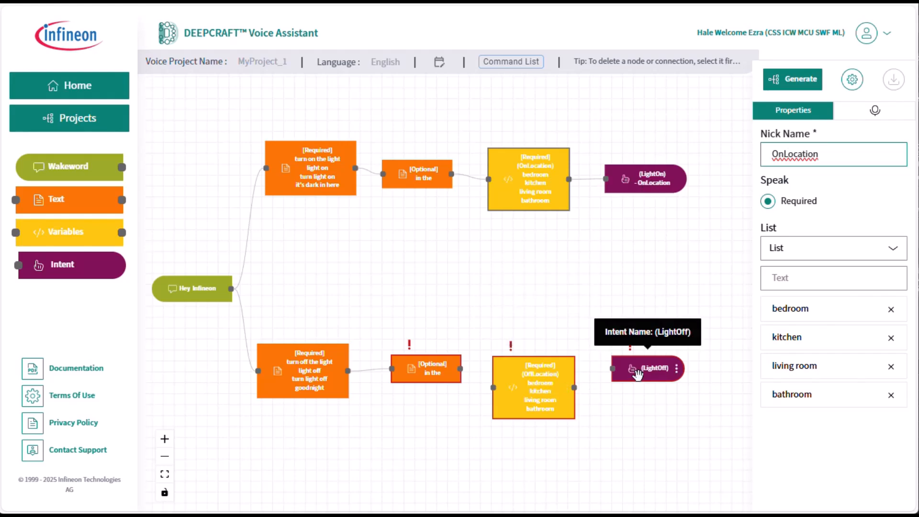
{"action": "mouse_move", "coordinate": [553, 406]}
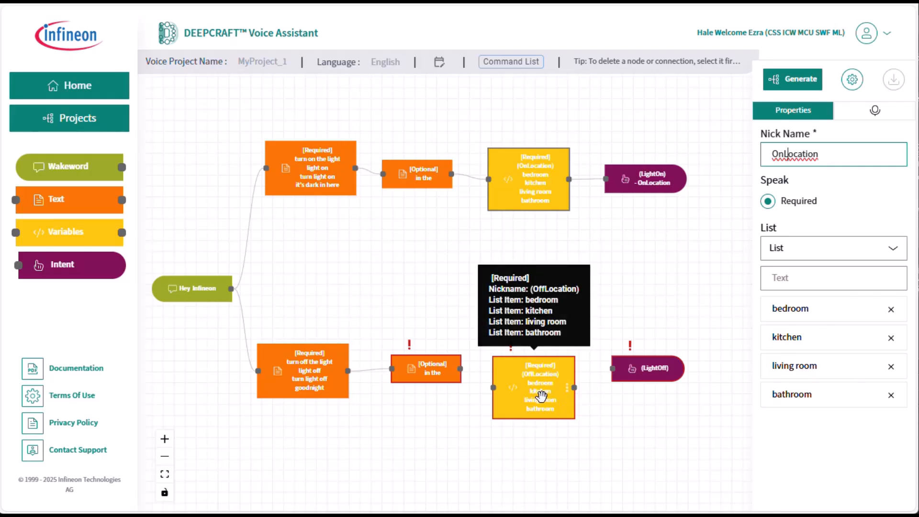
{"action": "left_click_drag", "start_coordinate": [542, 395], "coordinate": [544, 378]}
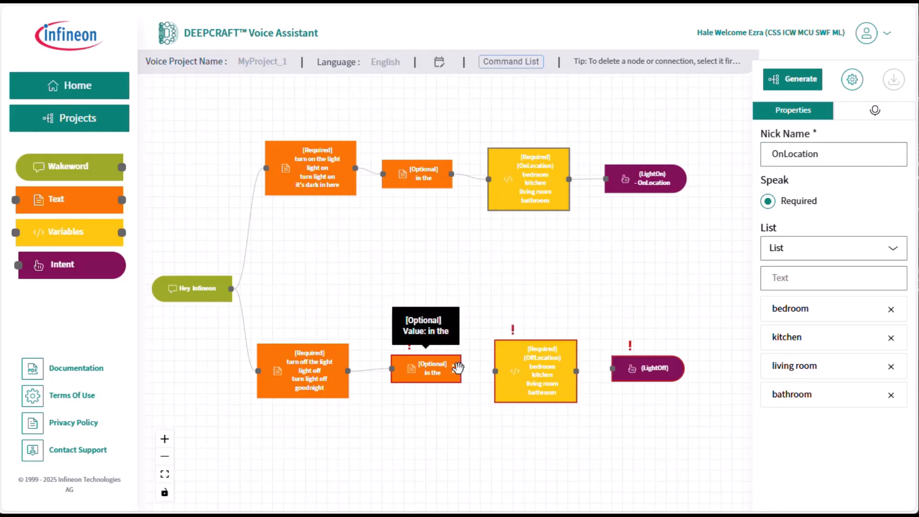
{"action": "left_click_drag", "start_coordinate": [460, 369], "coordinate": [496, 371]}
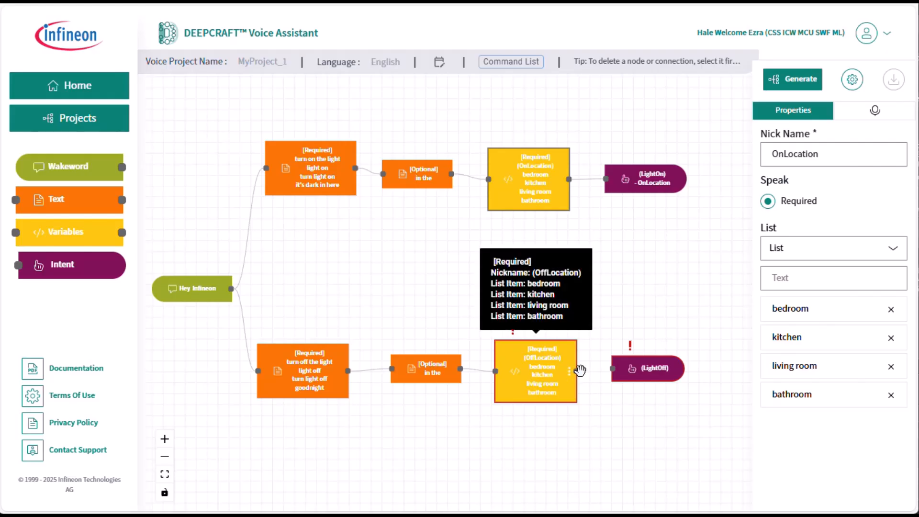
{"action": "left_click_drag", "start_coordinate": [577, 371], "coordinate": [609, 372]}
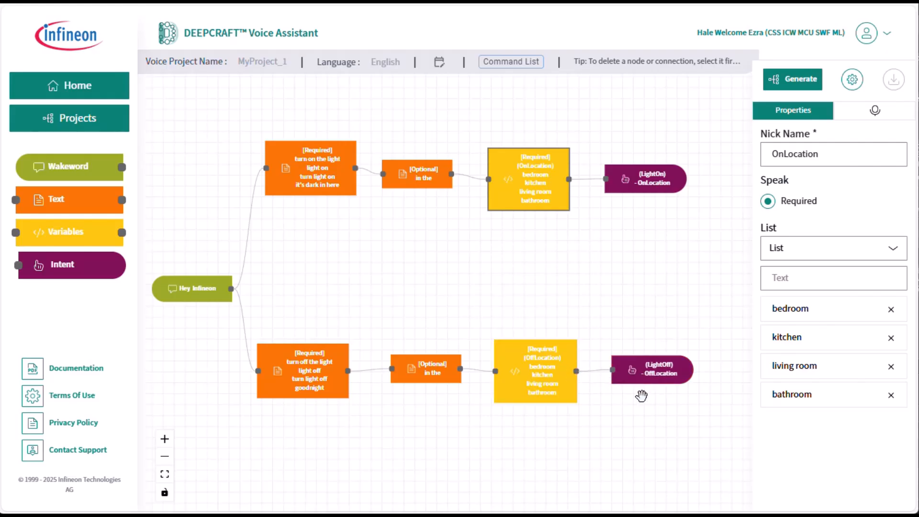
Step: Examine the LightOff intent and the variable attached to it, and look over the whole command graph
{"action": "mouse_move", "coordinate": [665, 381]}
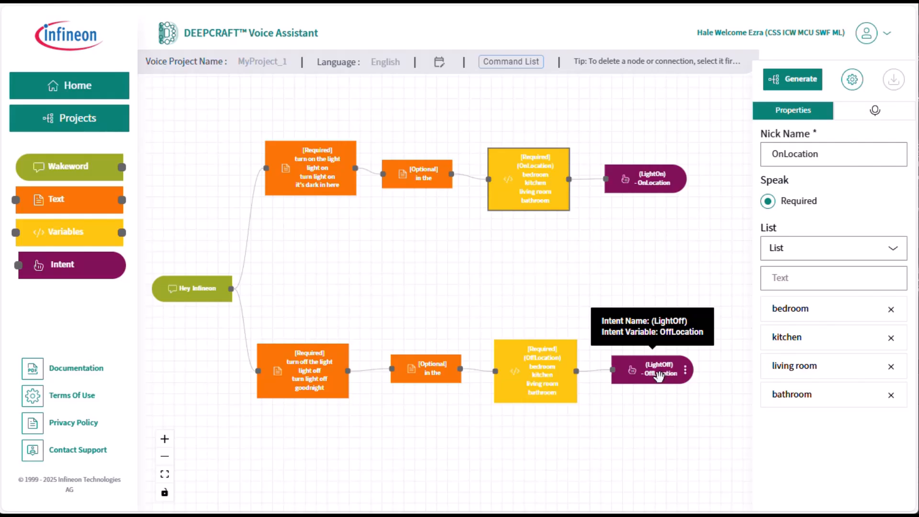
{"action": "scroll", "coordinate": [659, 376], "scroll_direction": "down", "scroll_amount": 2}
{"action": "scroll", "coordinate": [657, 375], "scroll_direction": "up", "scroll_amount": 5}
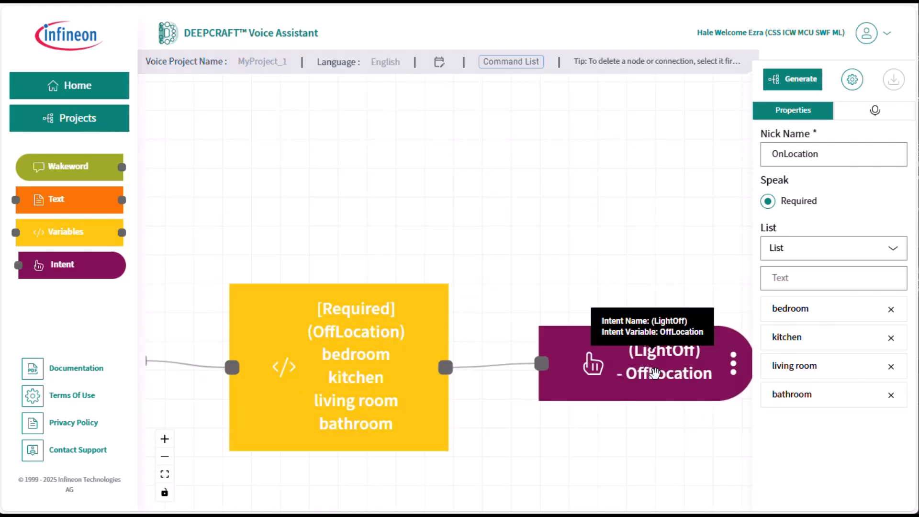
{"action": "left_click_drag", "start_coordinate": [624, 431], "coordinate": [559, 362]}
{"action": "mouse_move", "coordinate": [578, 317]}
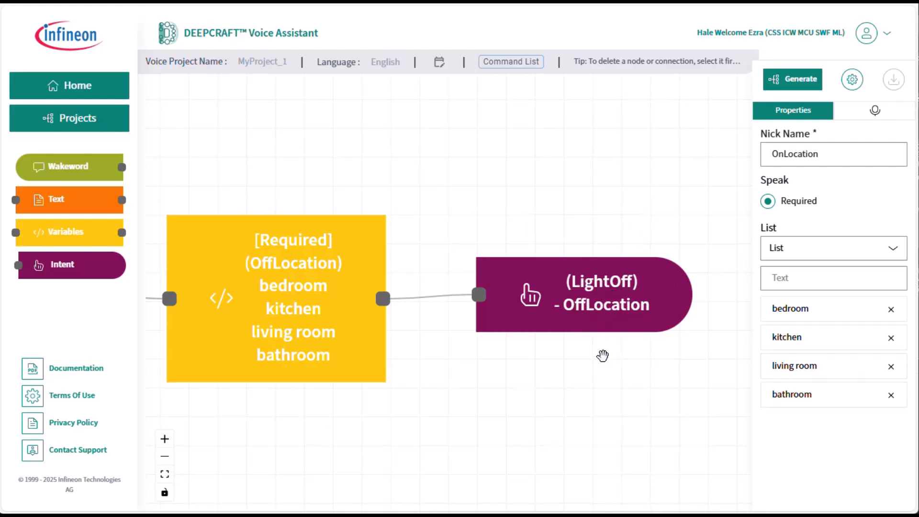
{"action": "scroll", "coordinate": [603, 356], "scroll_direction": "down", "scroll_amount": 5}
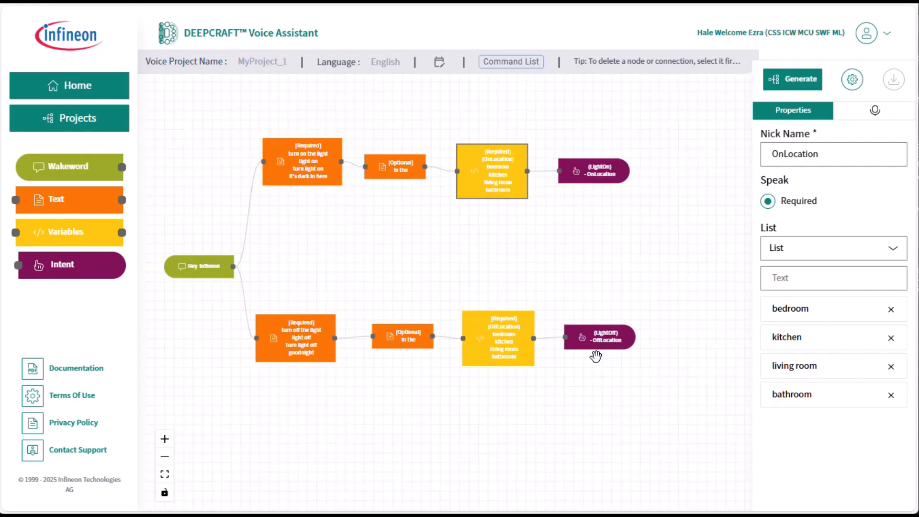
{"action": "scroll", "coordinate": [561, 366], "scroll_direction": "up", "scroll_amount": 1}
{"action": "scroll", "coordinate": [560, 366], "scroll_direction": "down", "scroll_amount": 1}
Step: Generate the voice model from the updated project and confirm the generation
{"action": "left_click_drag", "start_coordinate": [533, 257], "coordinate": [573, 268]}
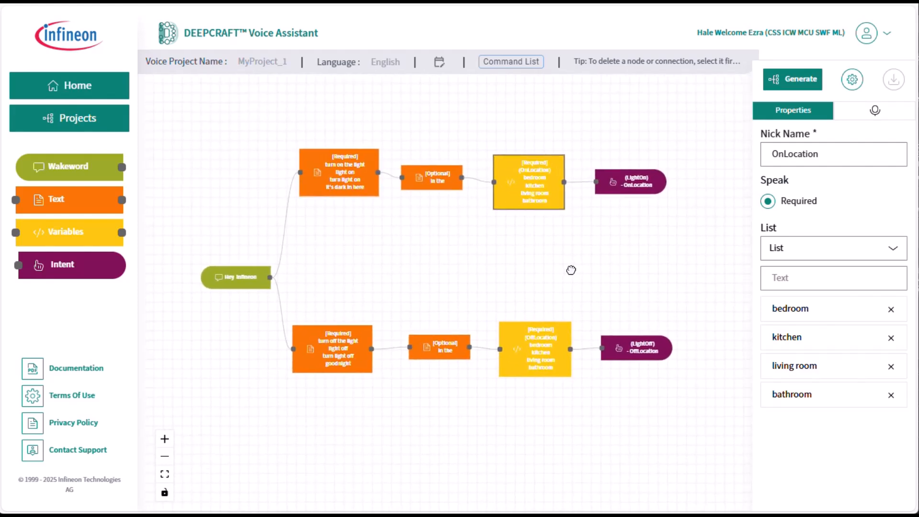
{"action": "left_click", "coordinate": [793, 82]}
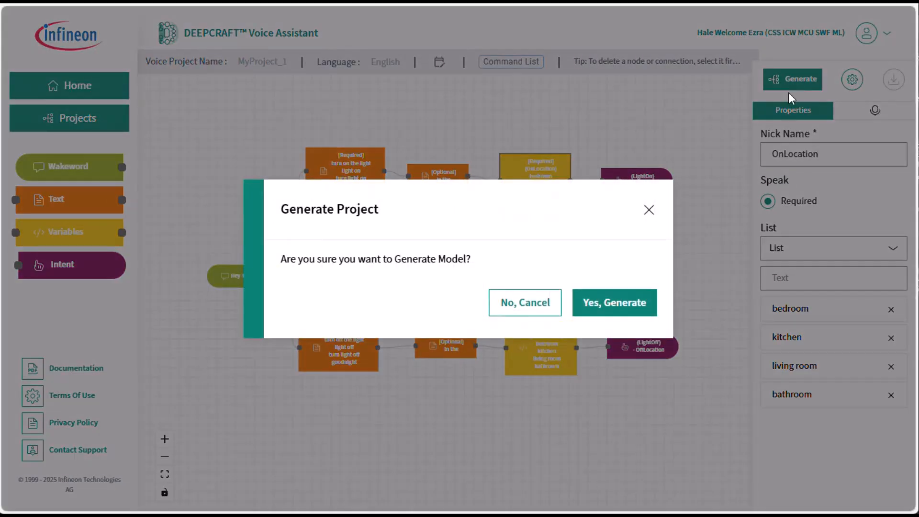
{"action": "left_click", "coordinate": [592, 304]}
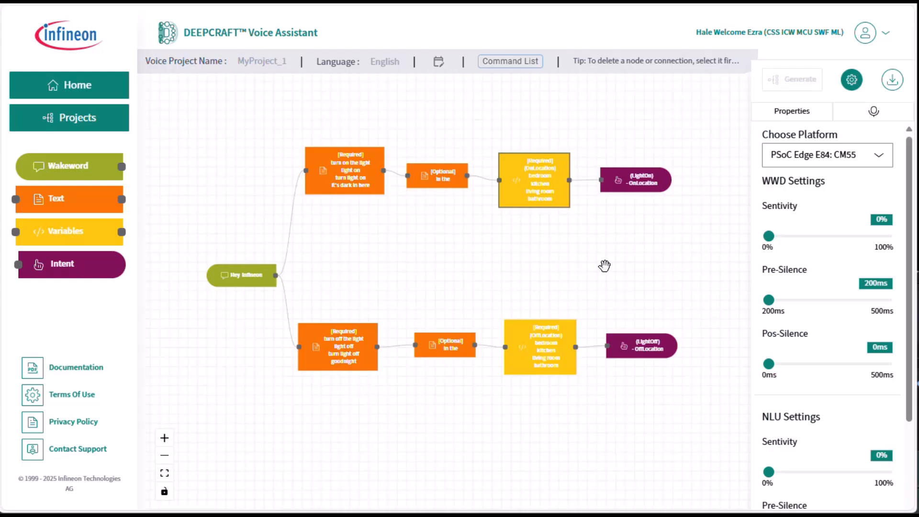
Step: Review the project's command list for both voice commands and close its details
{"action": "scroll", "coordinate": [566, 257], "scroll_direction": "down", "scroll_amount": 1}
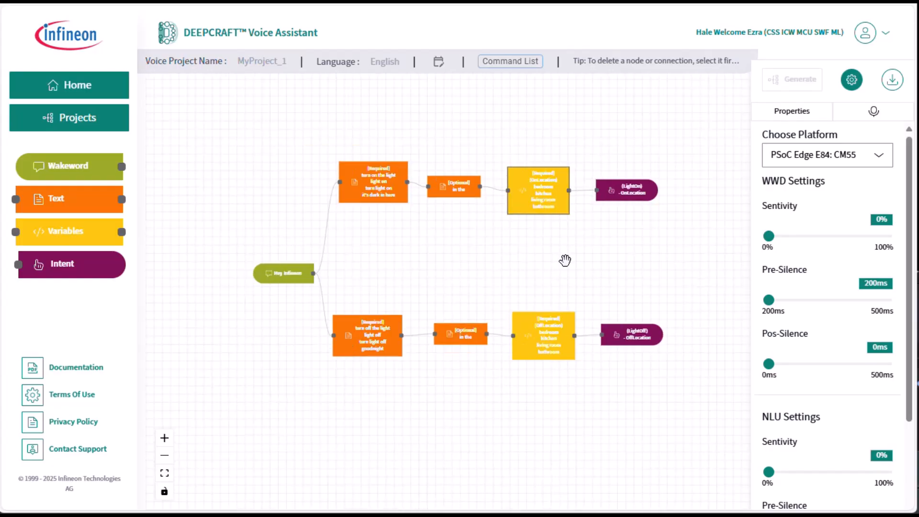
{"action": "scroll", "coordinate": [566, 260], "scroll_direction": "up", "scroll_amount": 3}
{"action": "scroll", "coordinate": [567, 263], "scroll_direction": "down", "scroll_amount": 1}
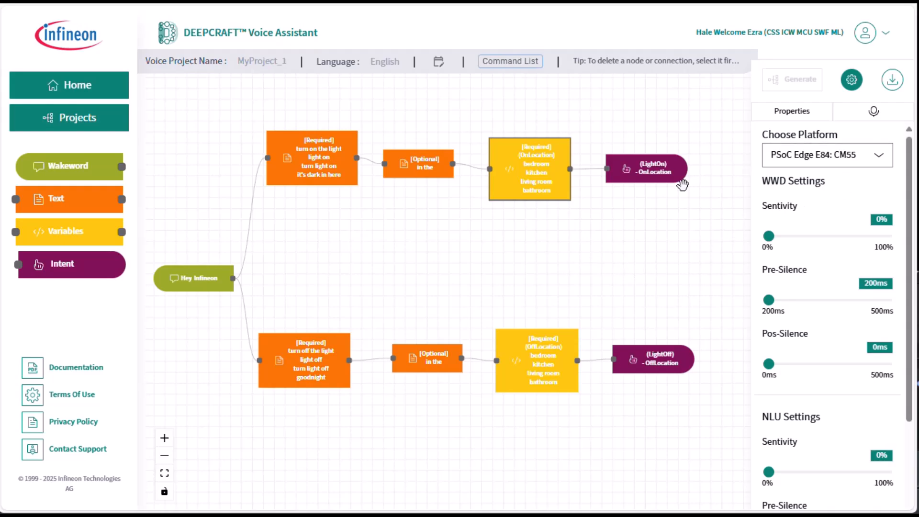
{"action": "left_click", "coordinate": [511, 64]}
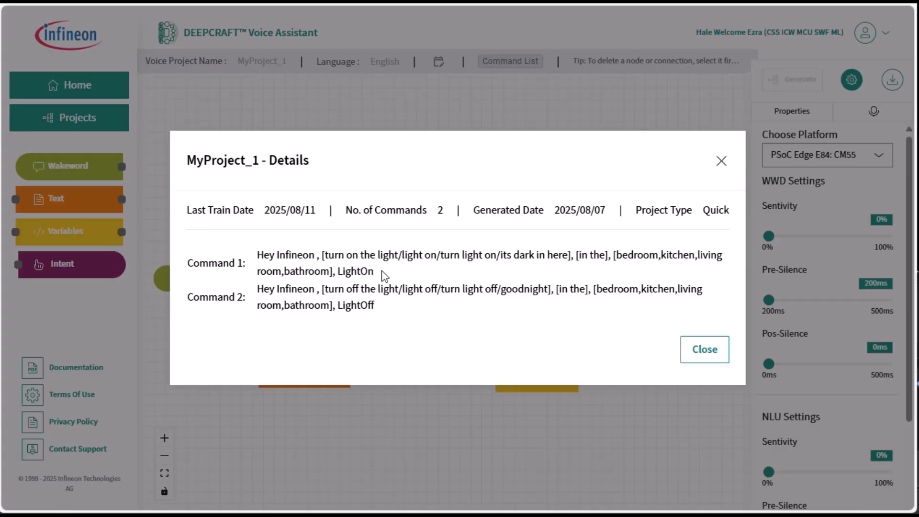
{"action": "left_click", "coordinate": [700, 354]}
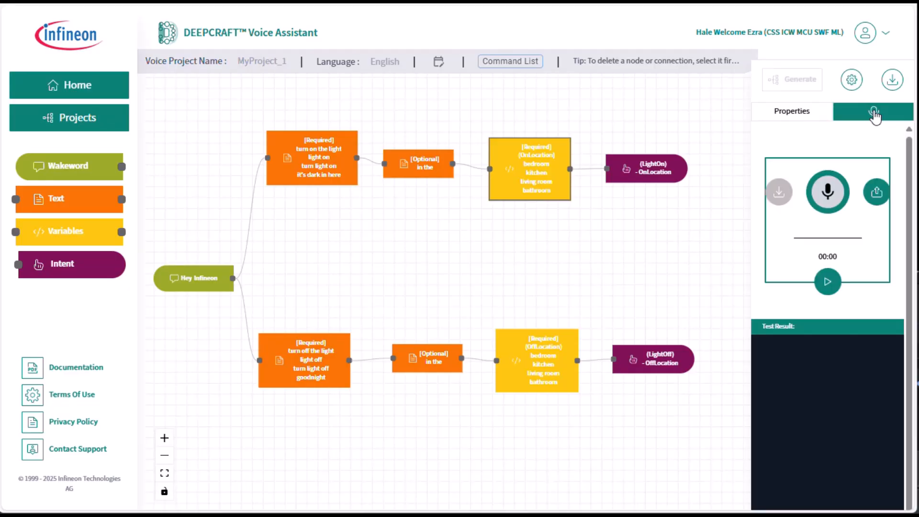
Step: Record and test spoken "turn on the light in the" commands for the bedroom, living room and bathroom
{"action": "left_click", "coordinate": [828, 282]}
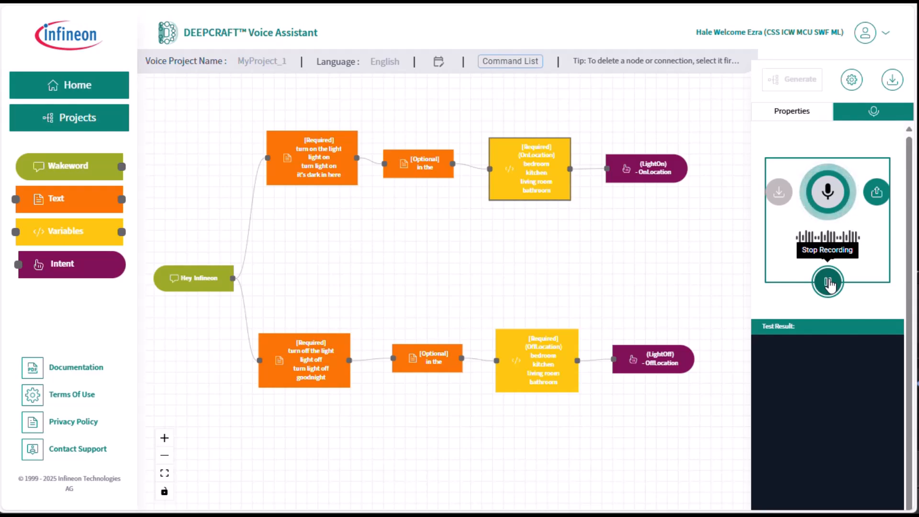
{"action": "left_click", "coordinate": [828, 282]}
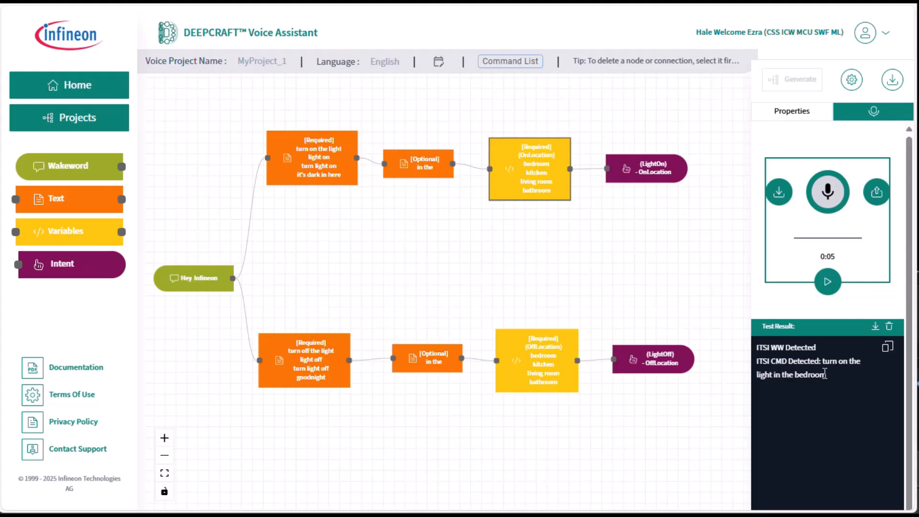
{"action": "left_click", "coordinate": [828, 283]}
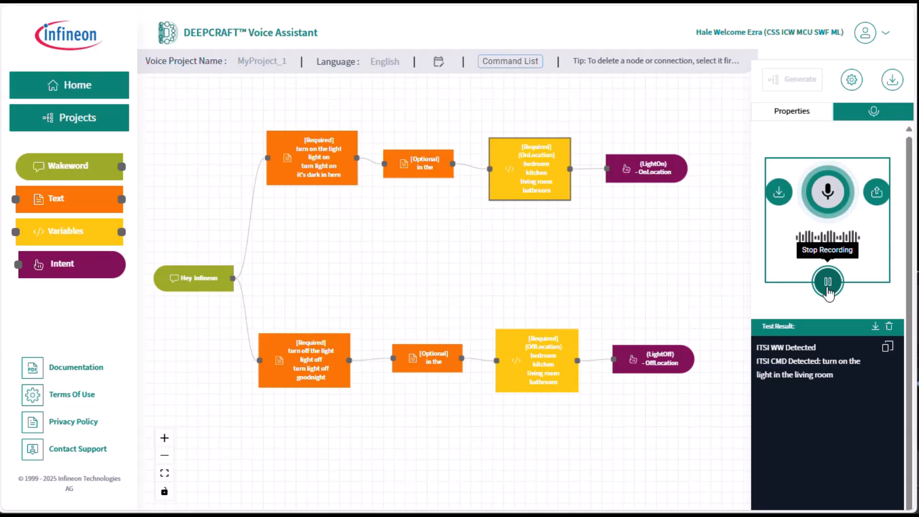
{"action": "left_click", "coordinate": [829, 283]}
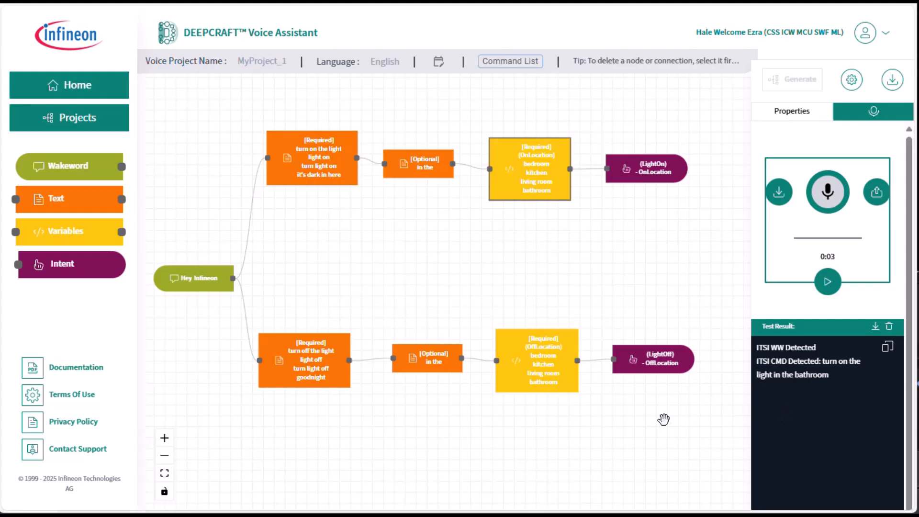
Step: Record and test spoken light-off commands, including "goodnight in the bathroom" and "turn off the light in the kitchen"
{"action": "left_click", "coordinate": [833, 291]}
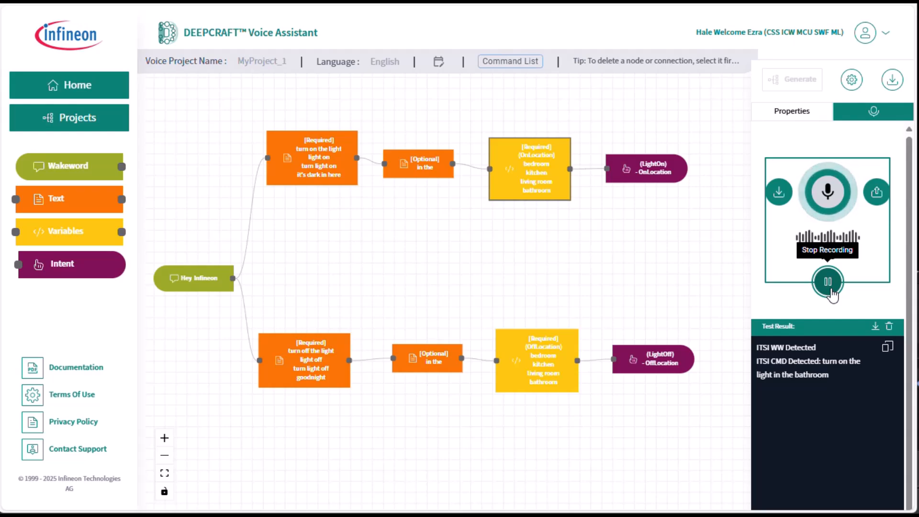
{"action": "left_click", "coordinate": [828, 283]}
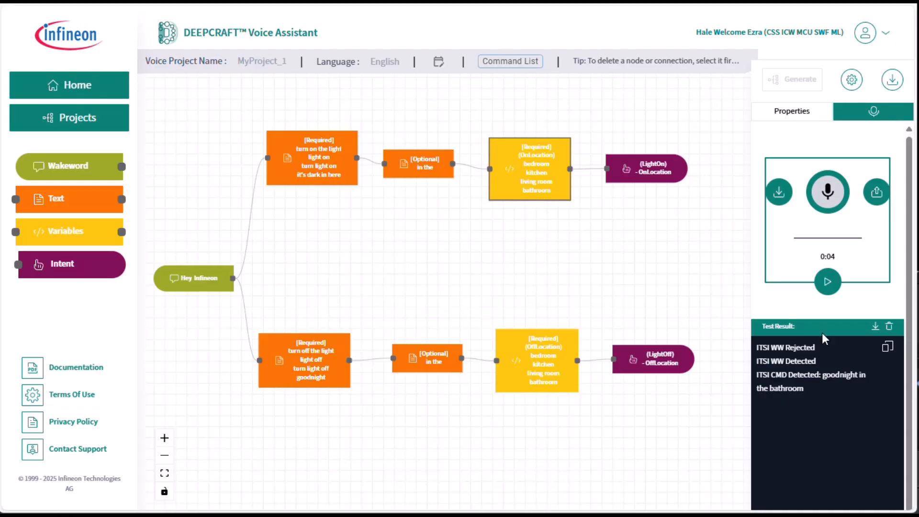
{"action": "left_click", "coordinate": [828, 283]}
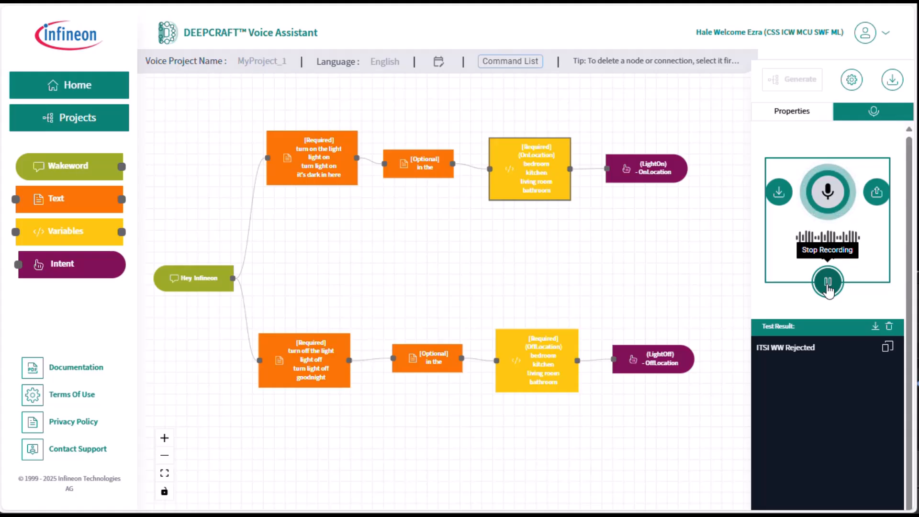
{"action": "left_click", "coordinate": [829, 284]}
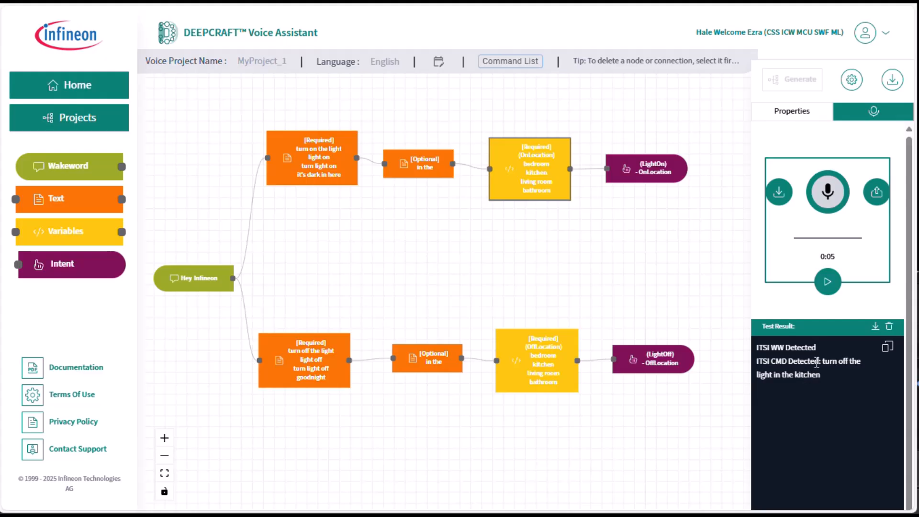
{"action": "left_click", "coordinate": [825, 288]}
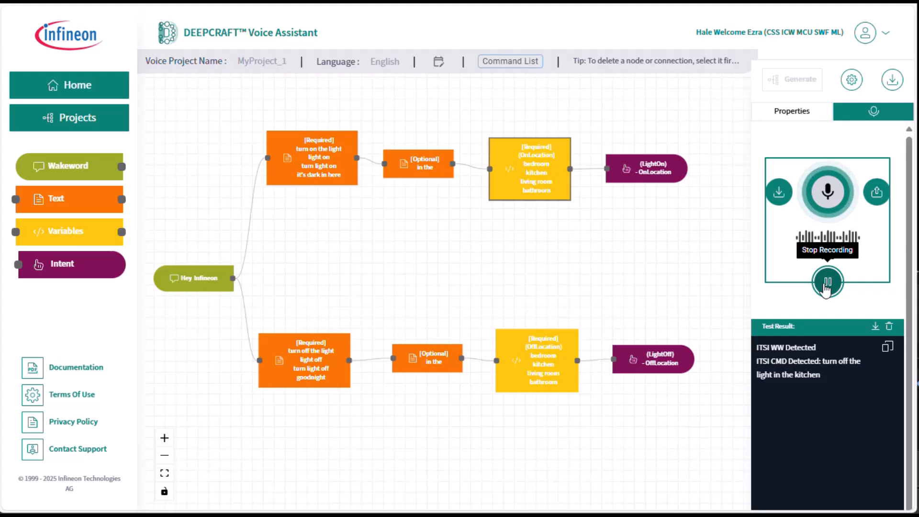
{"action": "left_click", "coordinate": [827, 287]}
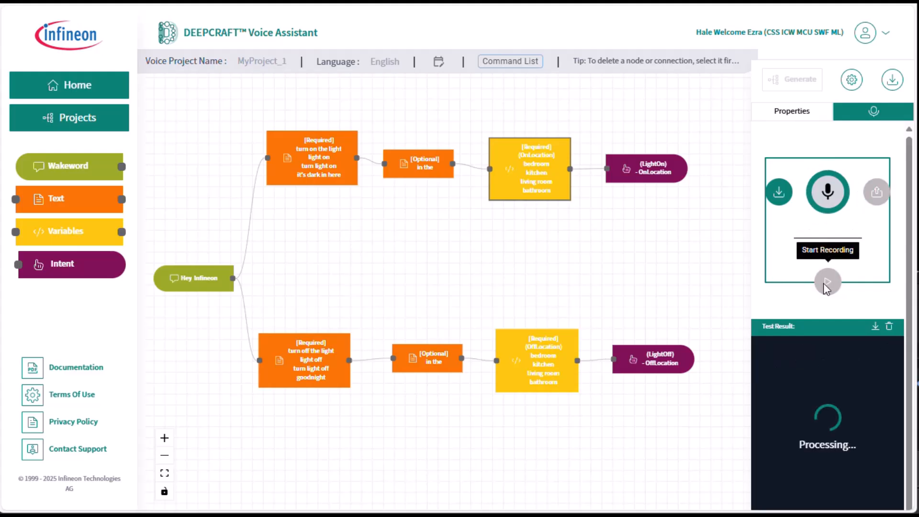